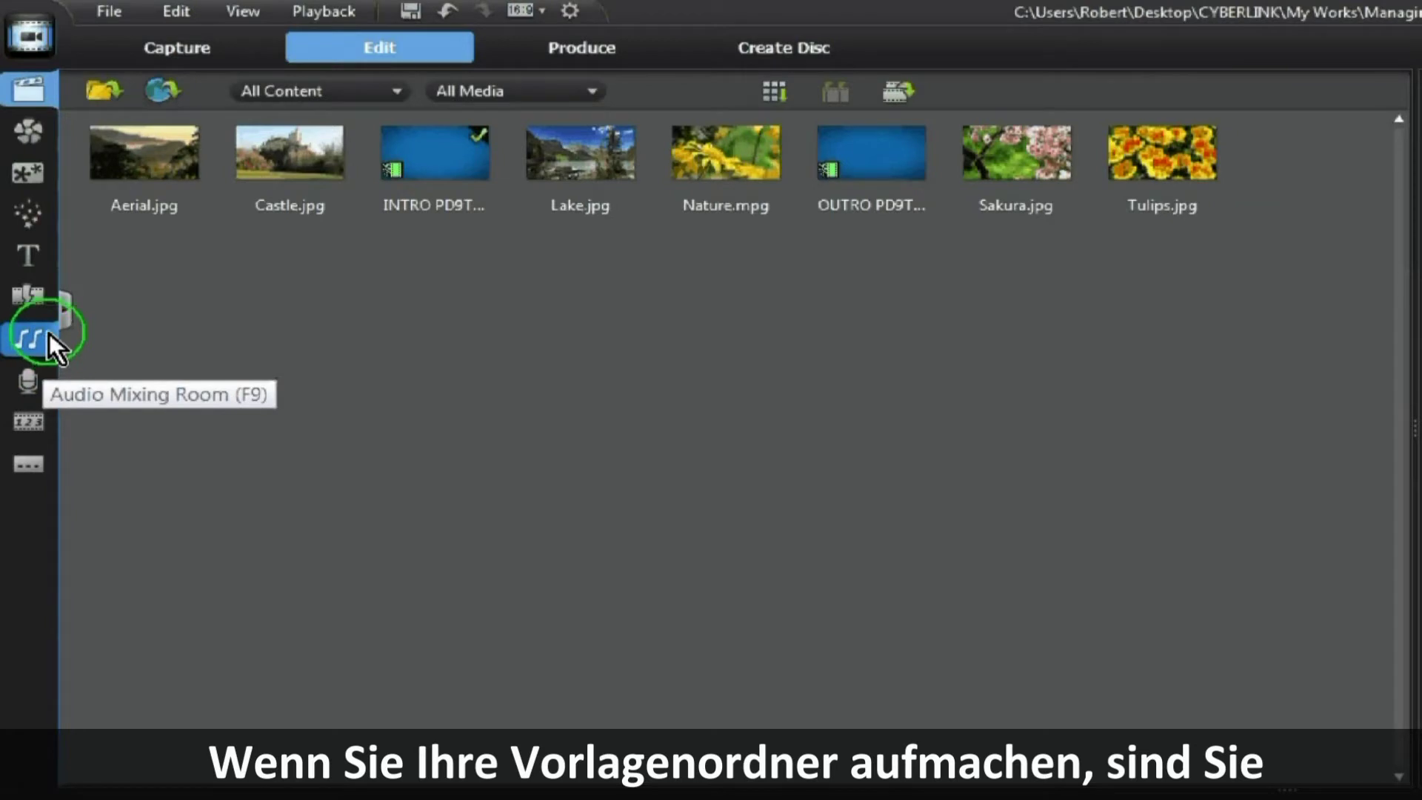
Switch the library to title templates and reveal the template category list.
click(28, 260)
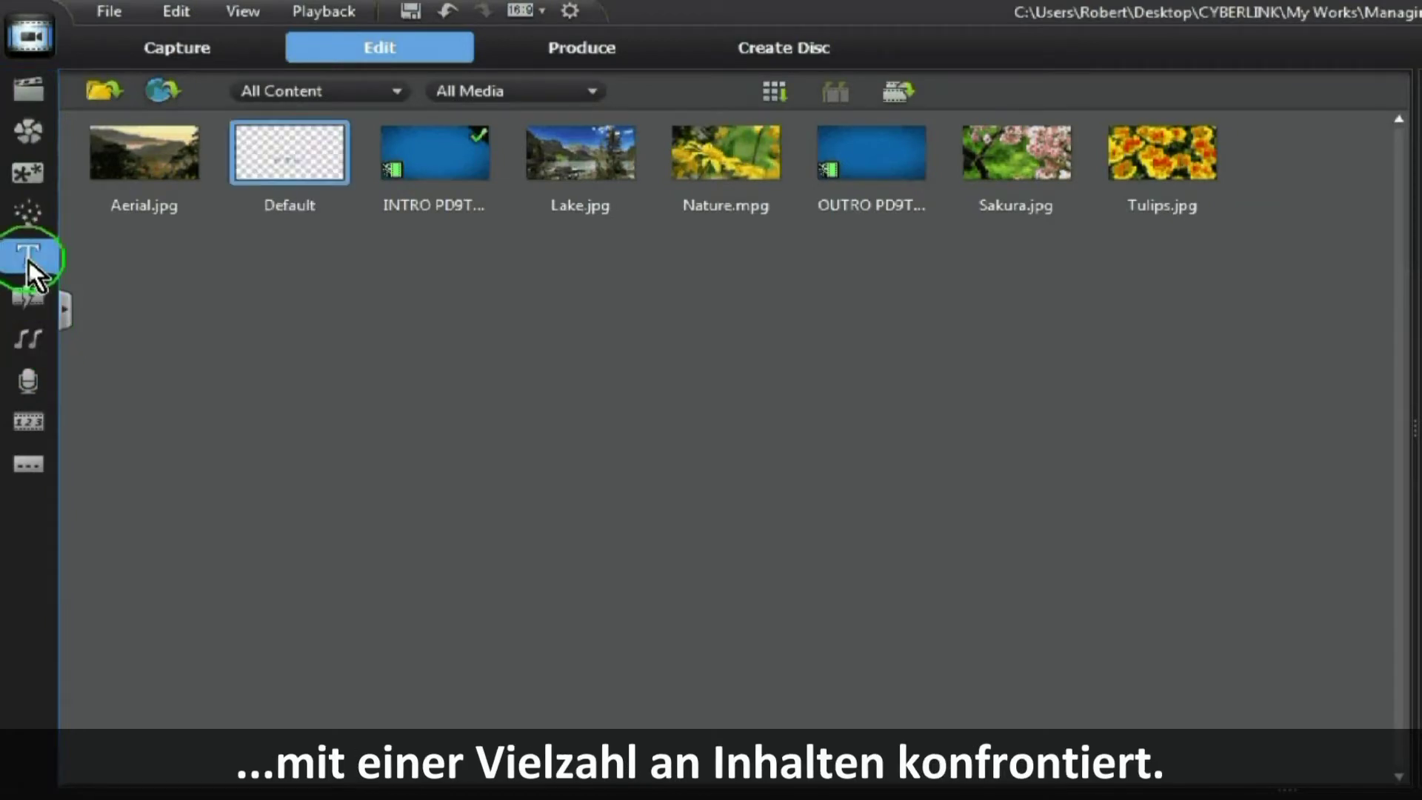
click(173, 400)
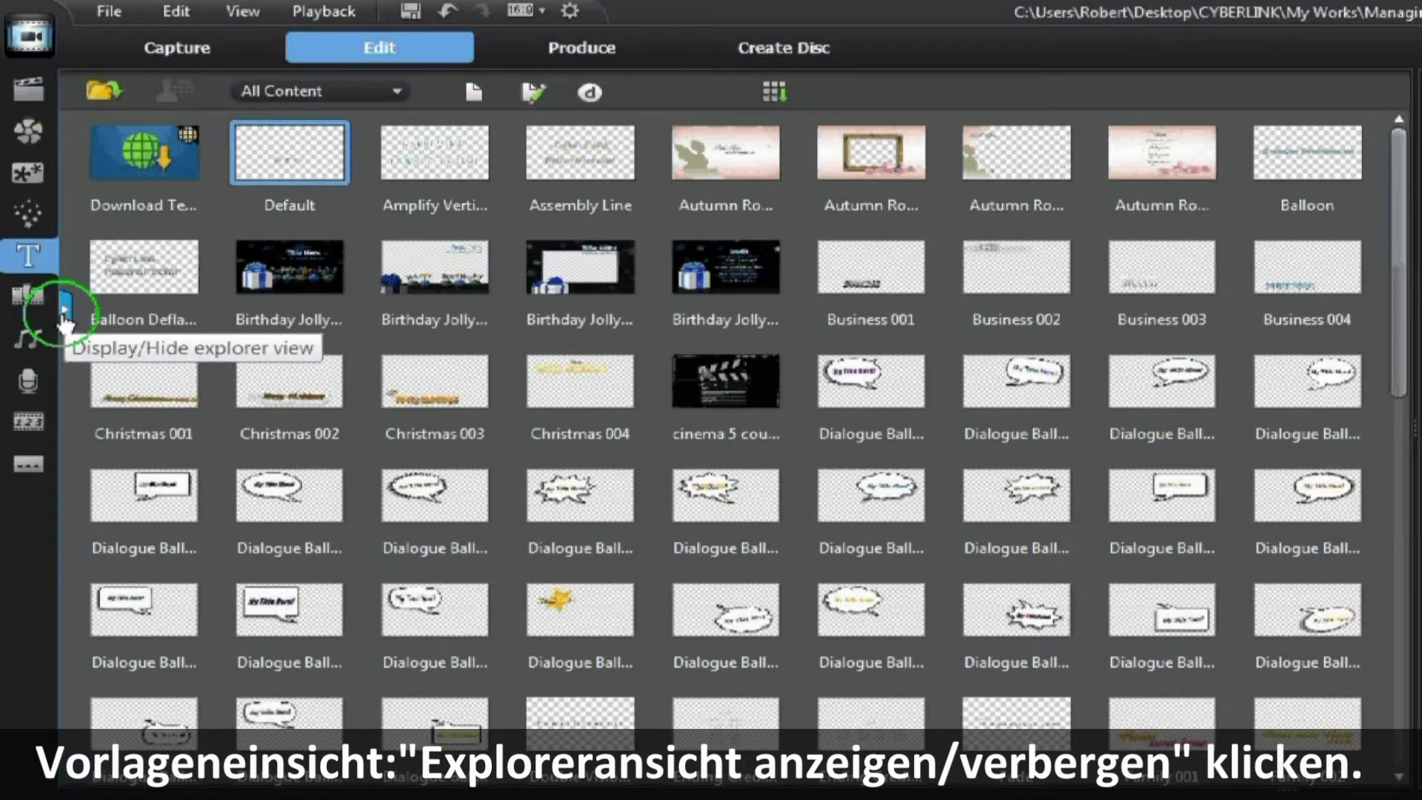
click(65, 311)
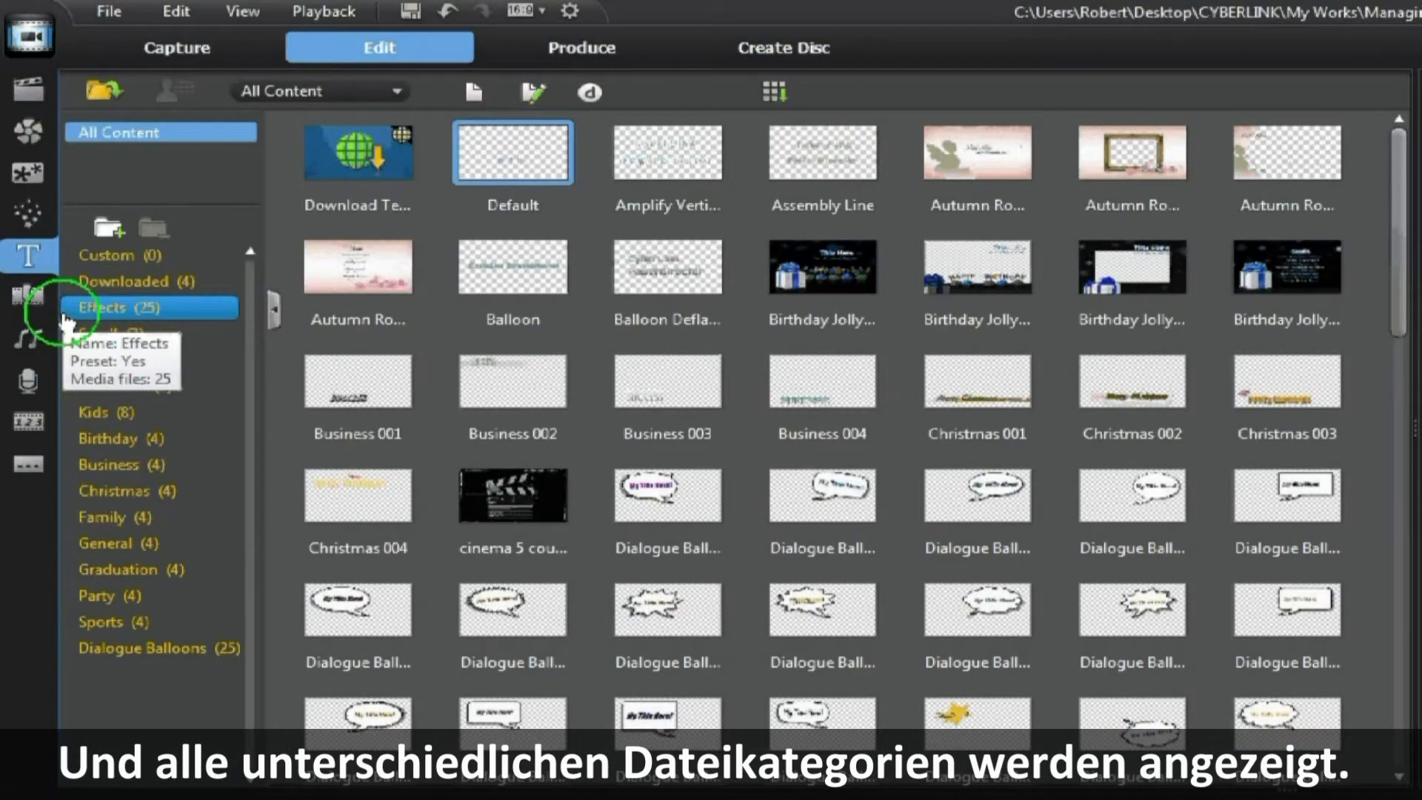
Browse the Effects, Vacation, Kids and Business title categories, then return to All Content.
click(65, 314)
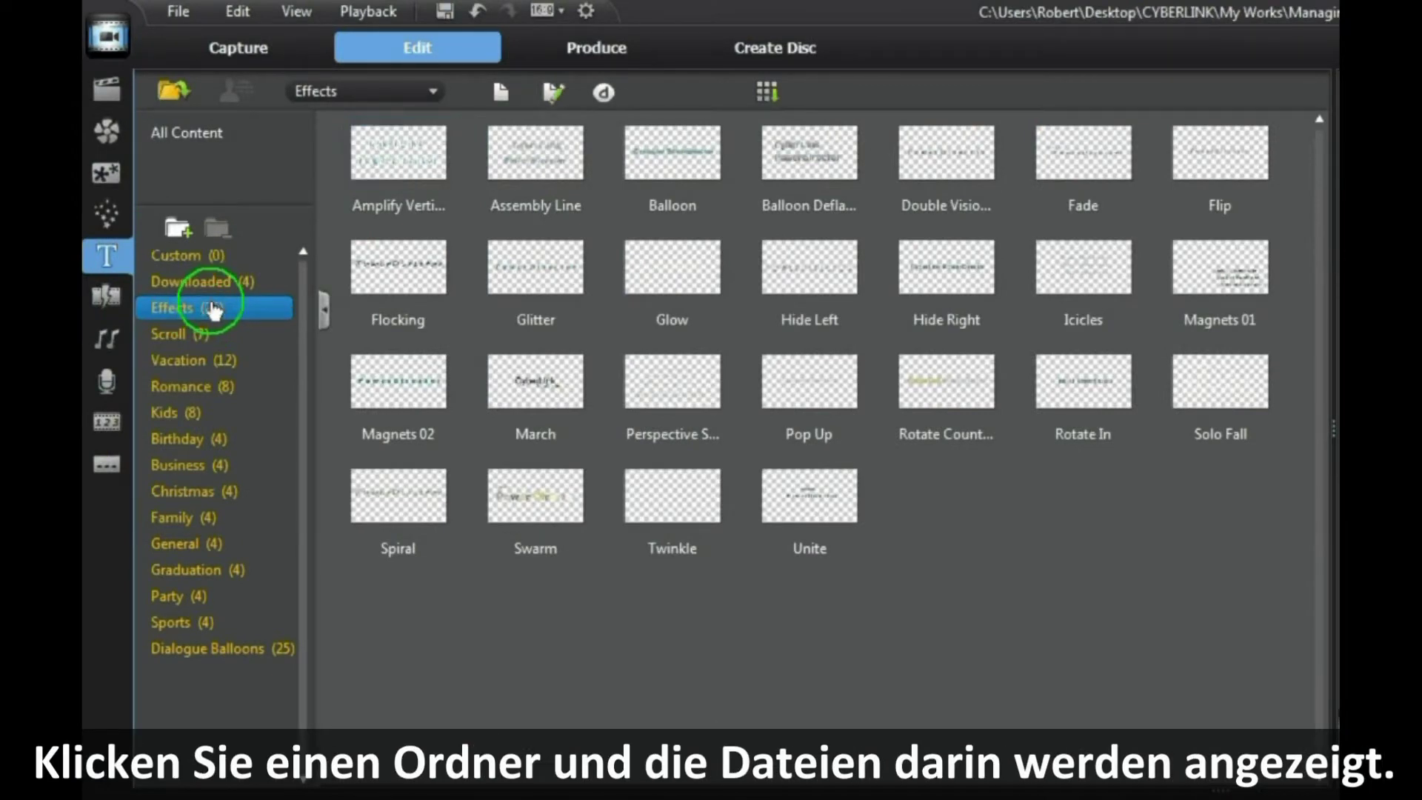
click(196, 363)
click(173, 415)
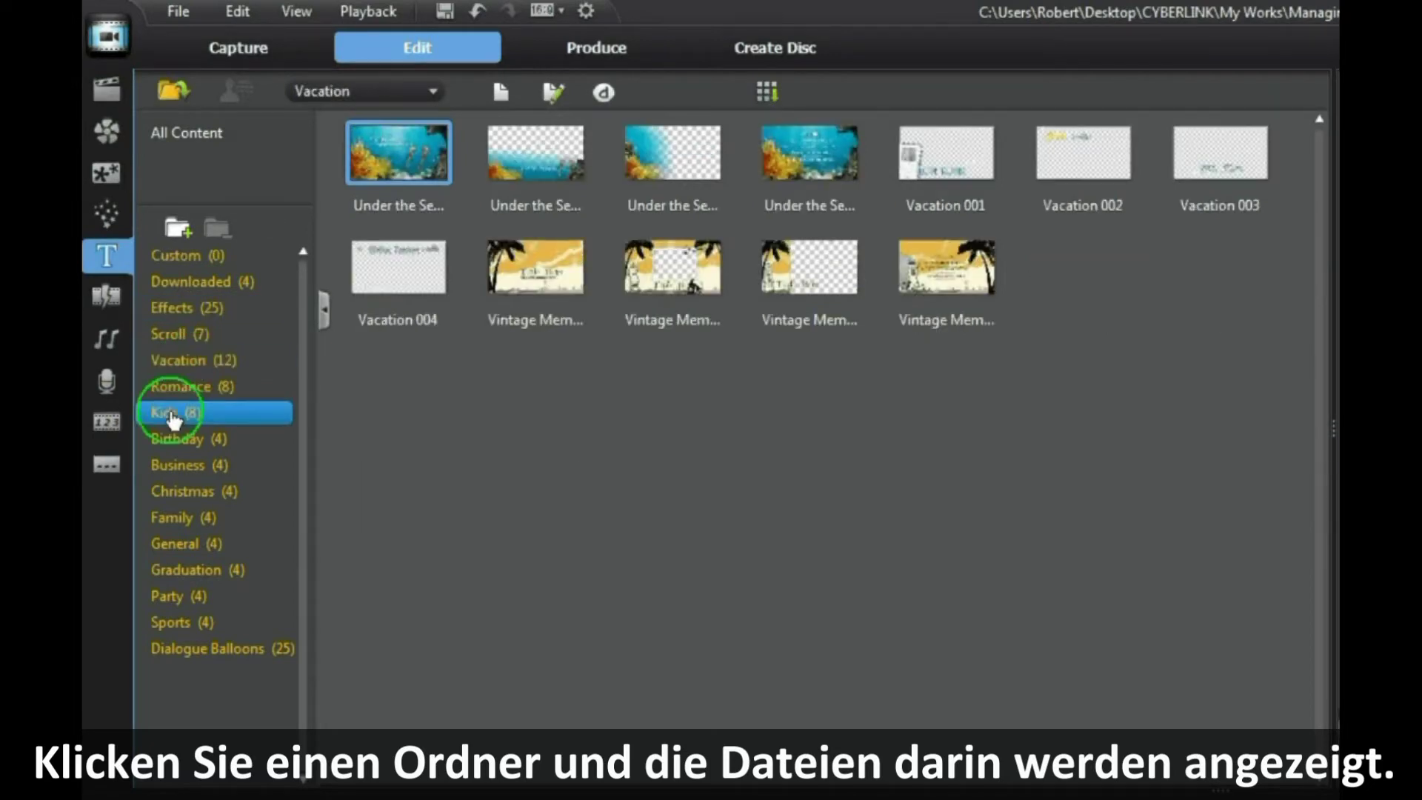
click(173, 466)
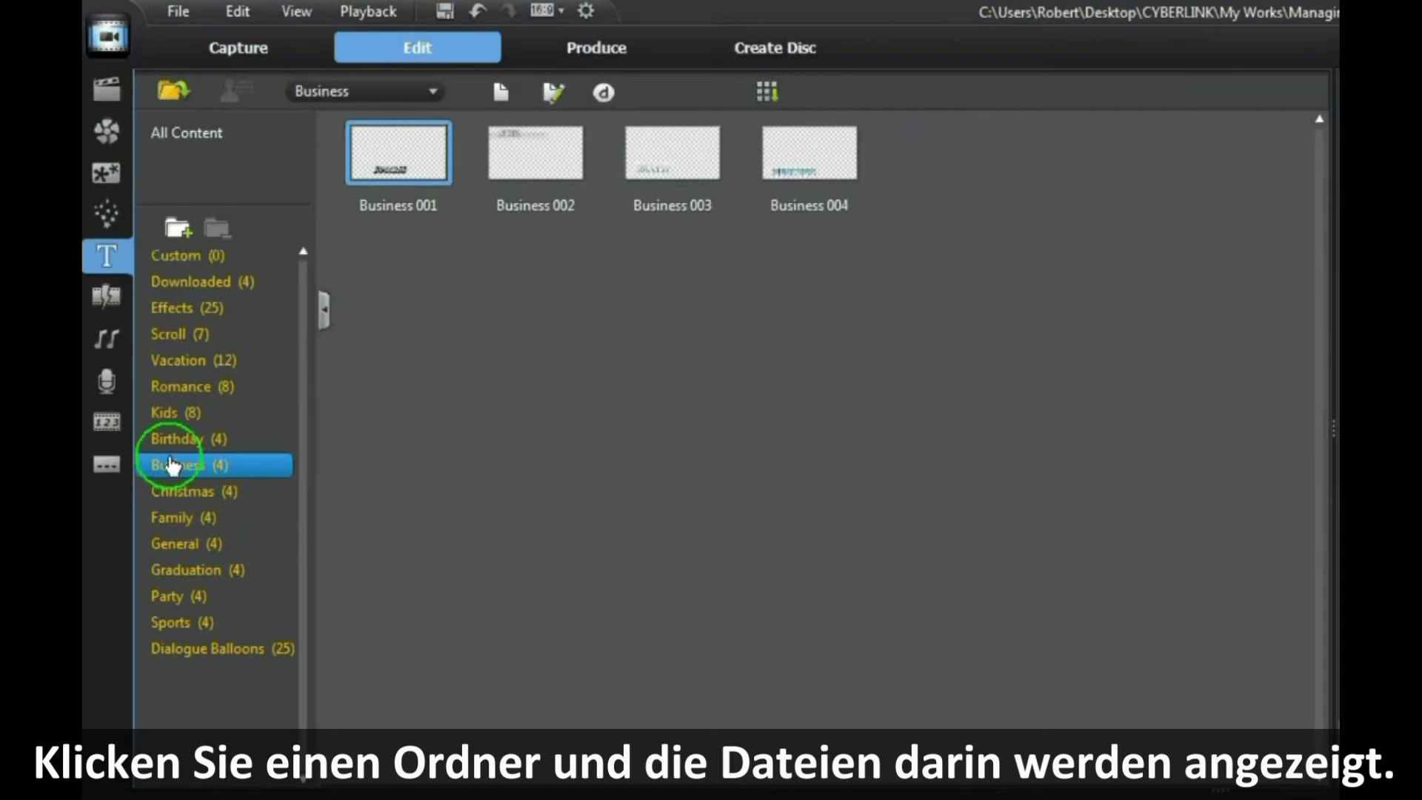
click(464, 191)
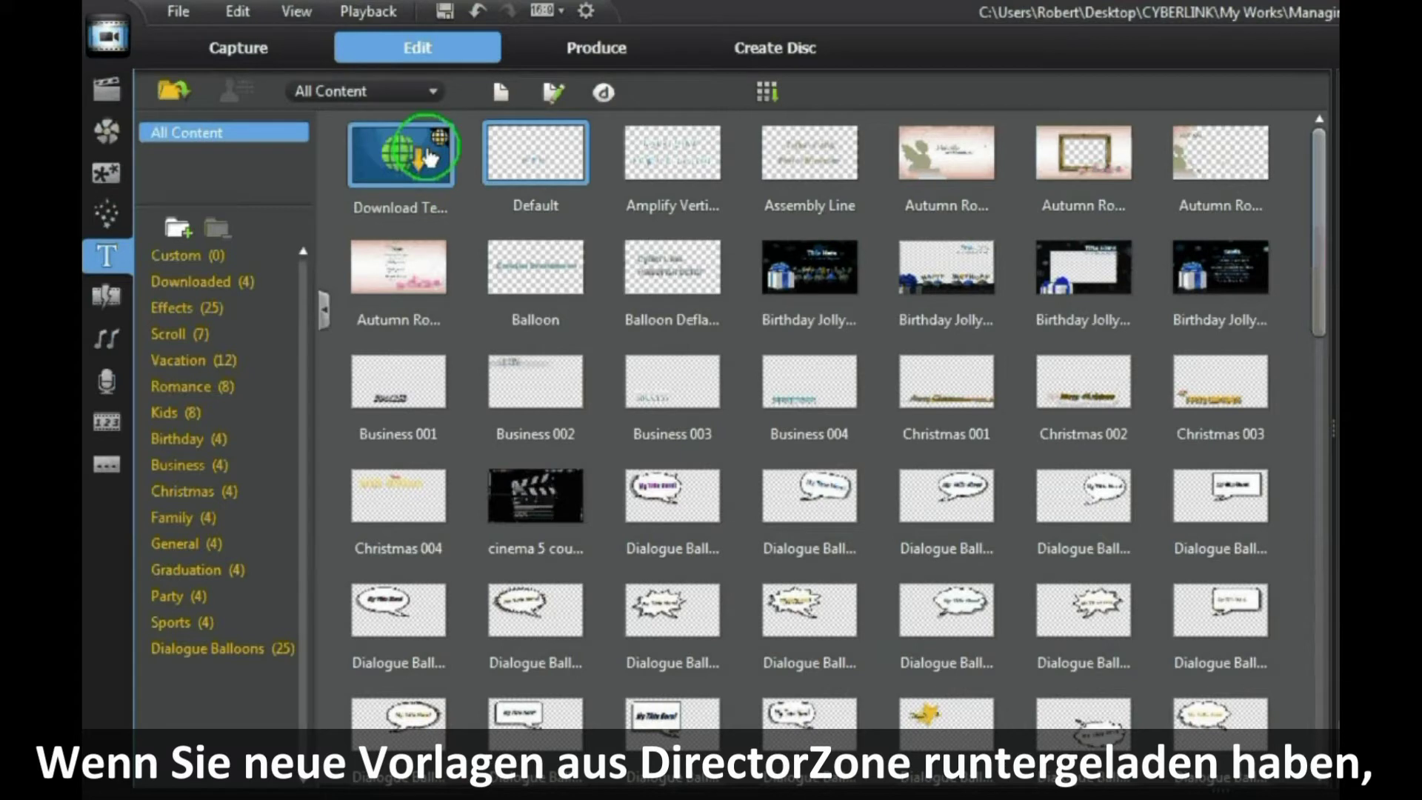
View the Downloaded templates, select cinema 5 count and Metro, and add a new category folder.
click(194, 287)
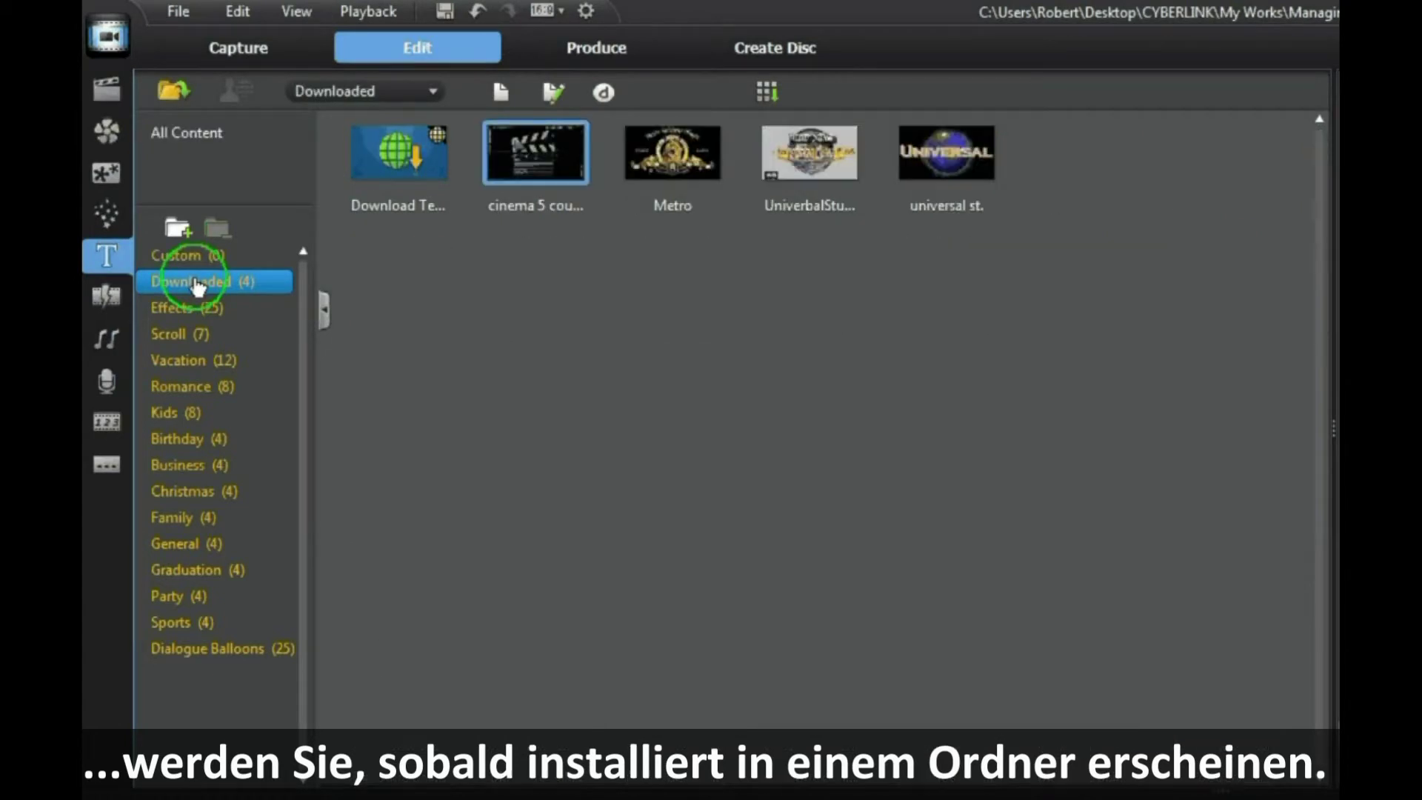
click(535, 178)
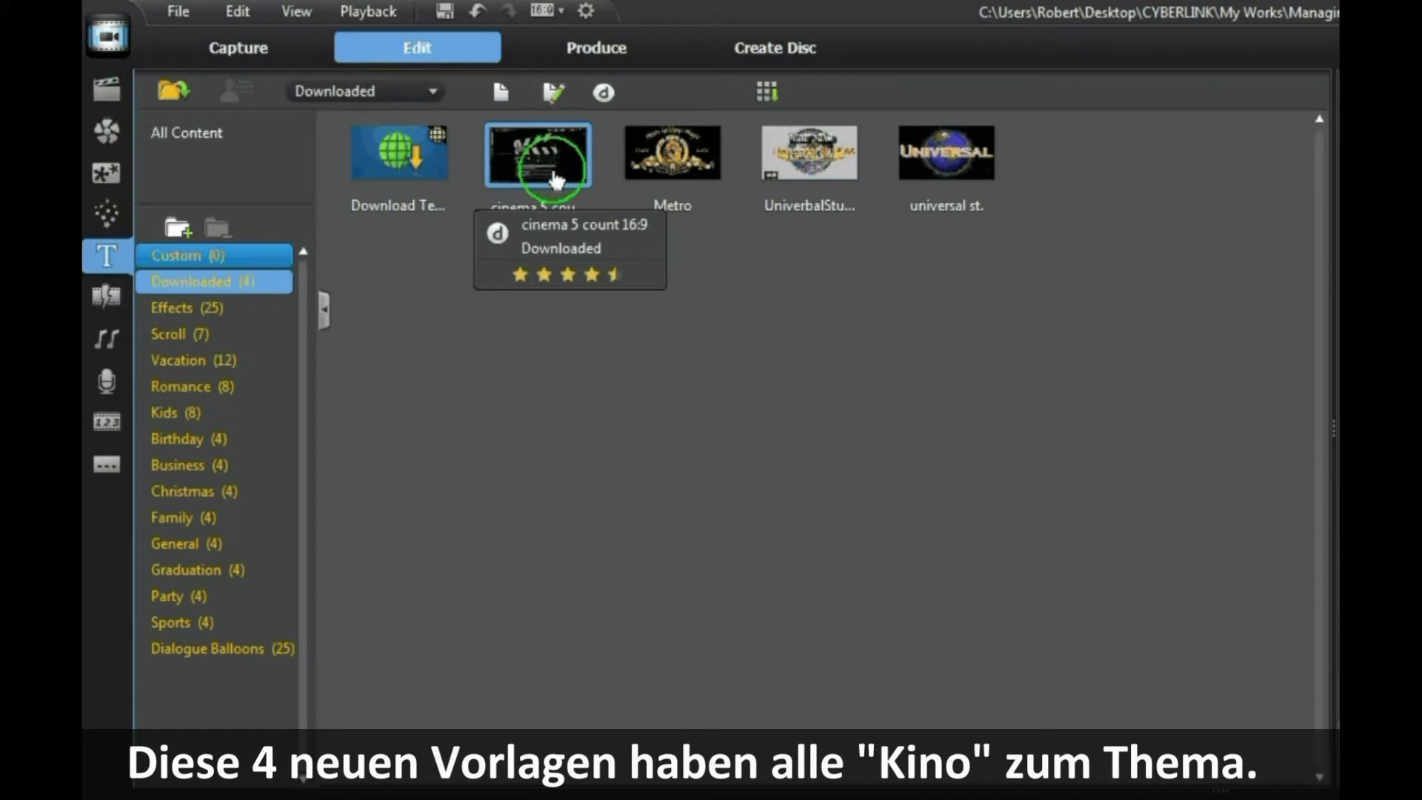
click(705, 194)
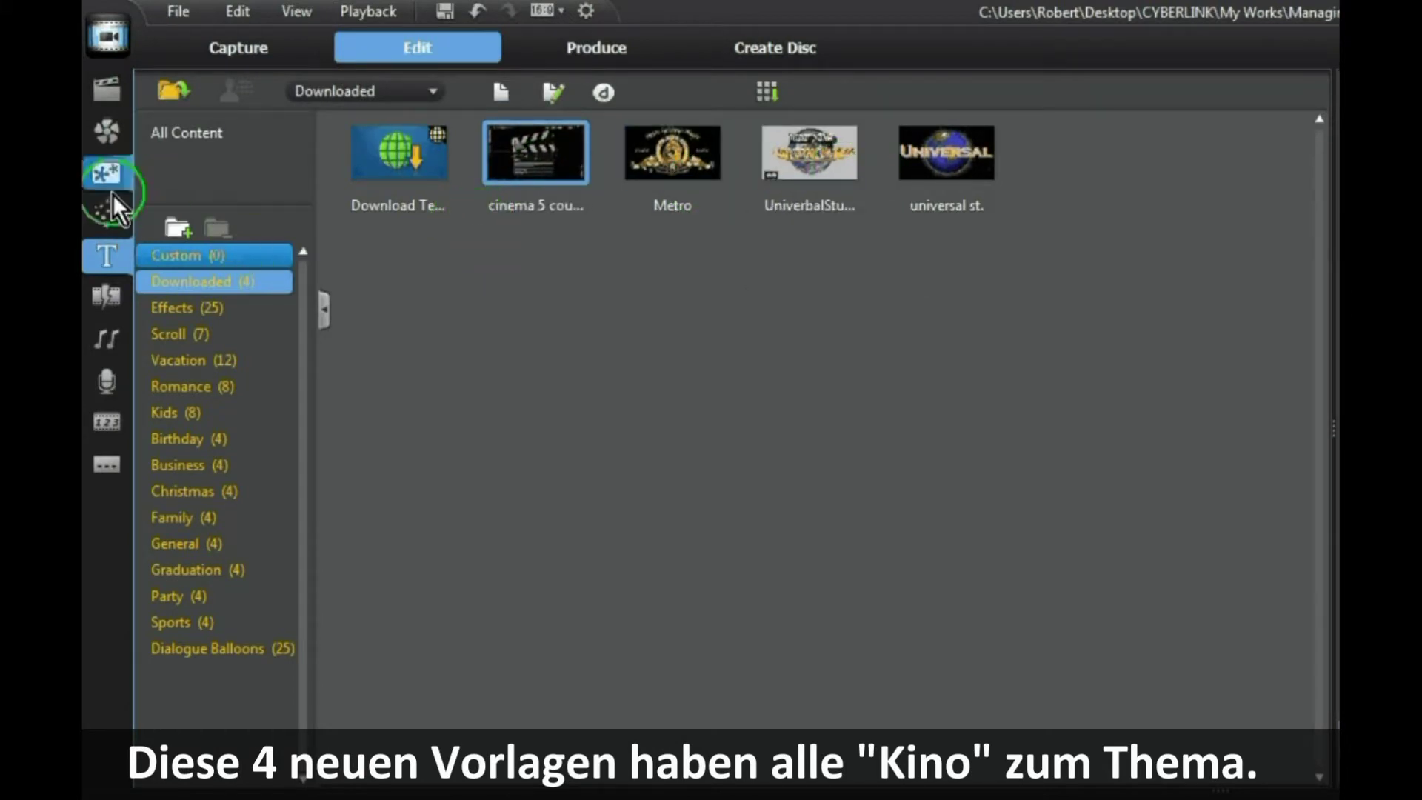
click(179, 231)
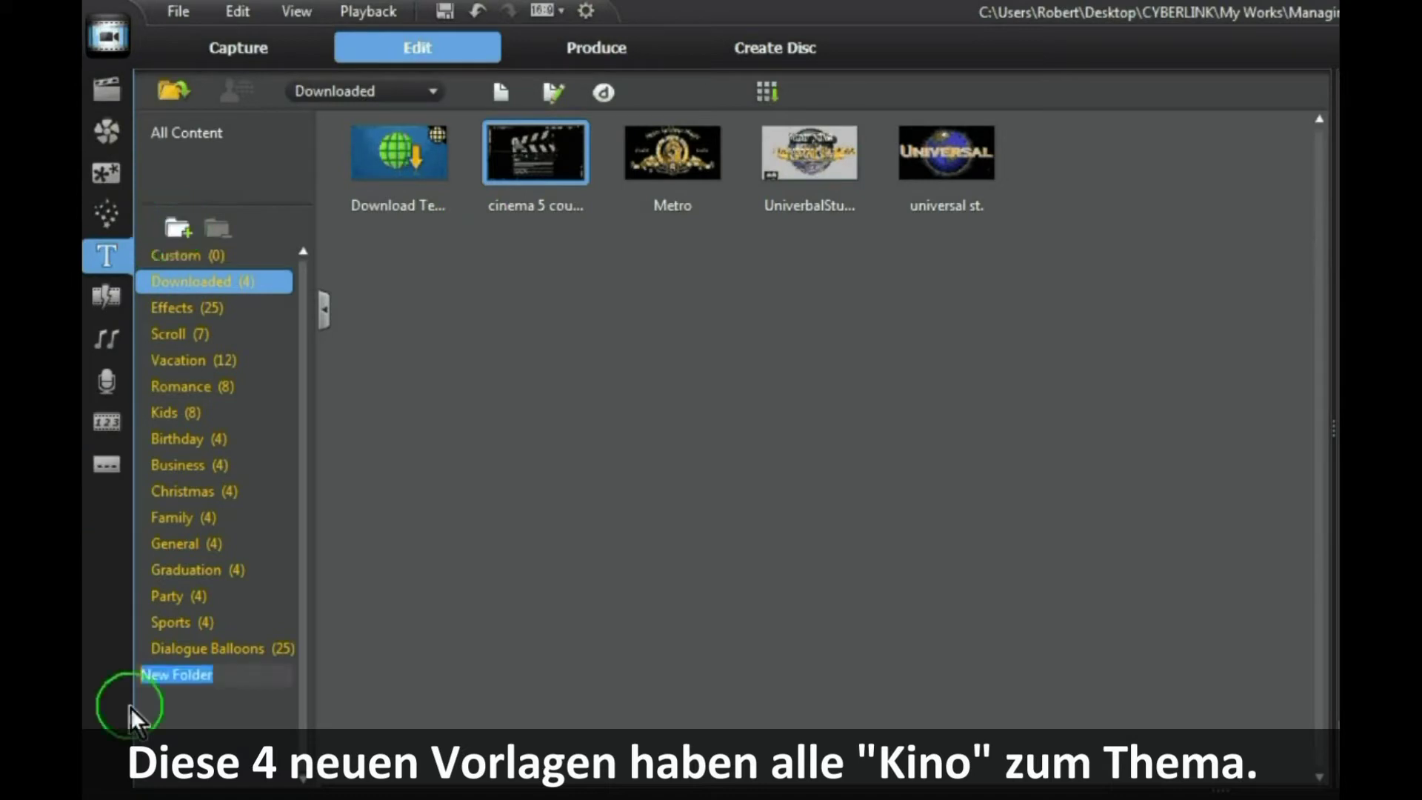
Rename the New Folder category to 'Cinema'.
click(212, 671)
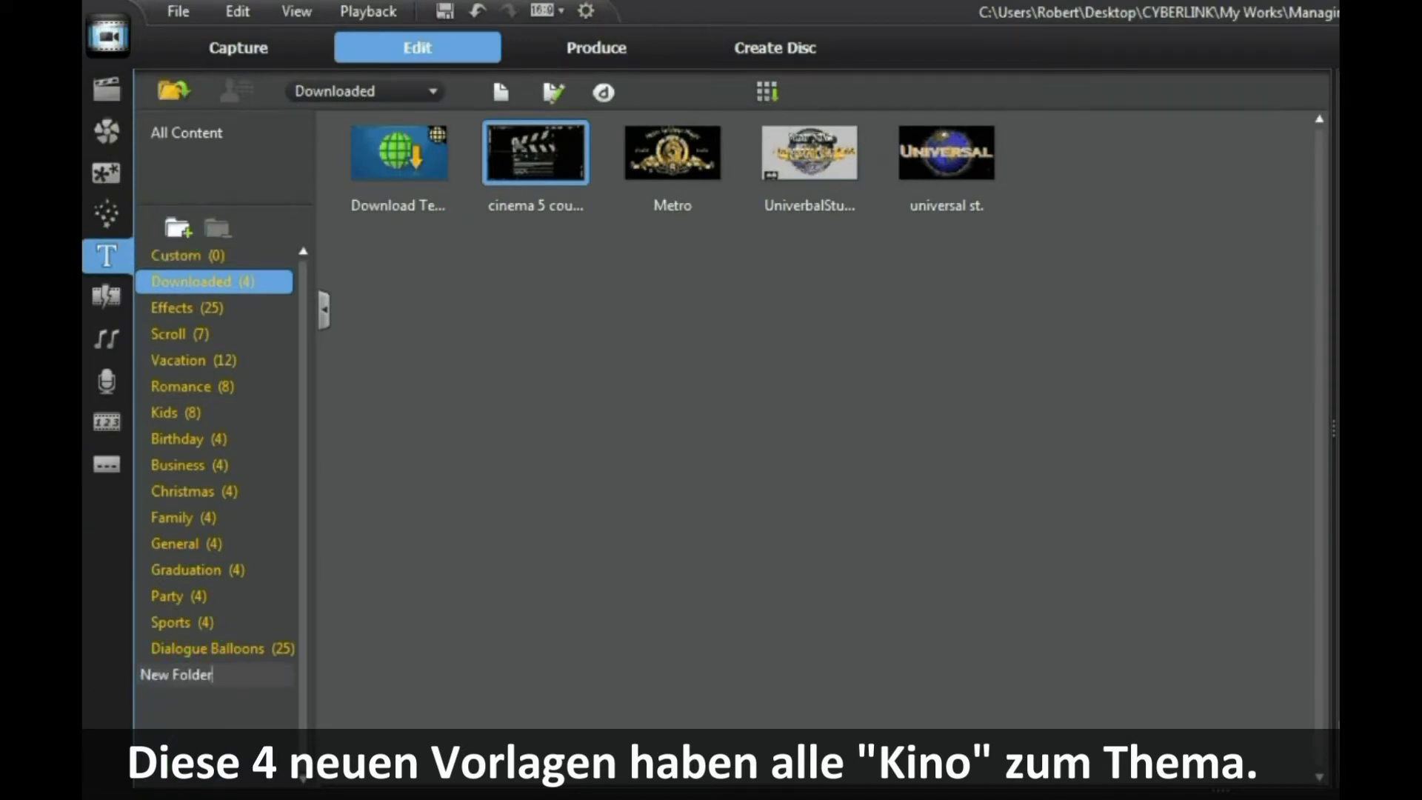
key(BackSpace)
key(BackSpace)
key(BackSpace)
key(BackSpace)
key(BackSpace)
key(BackSpace)
key(BackSpace)
key(BackSpace)
key(BackSpace)
key(BackSpace)
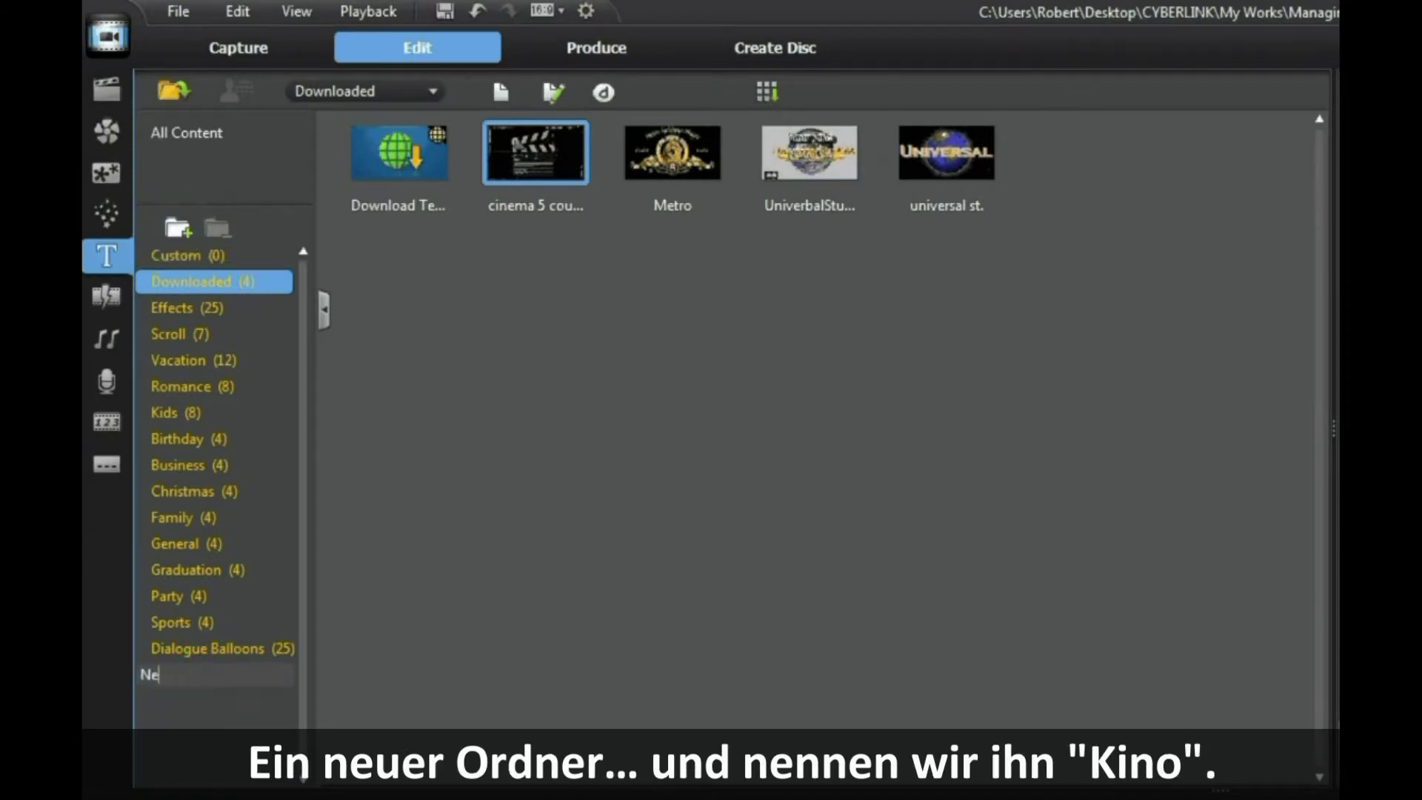
text(Cinema)
click(450, 593)
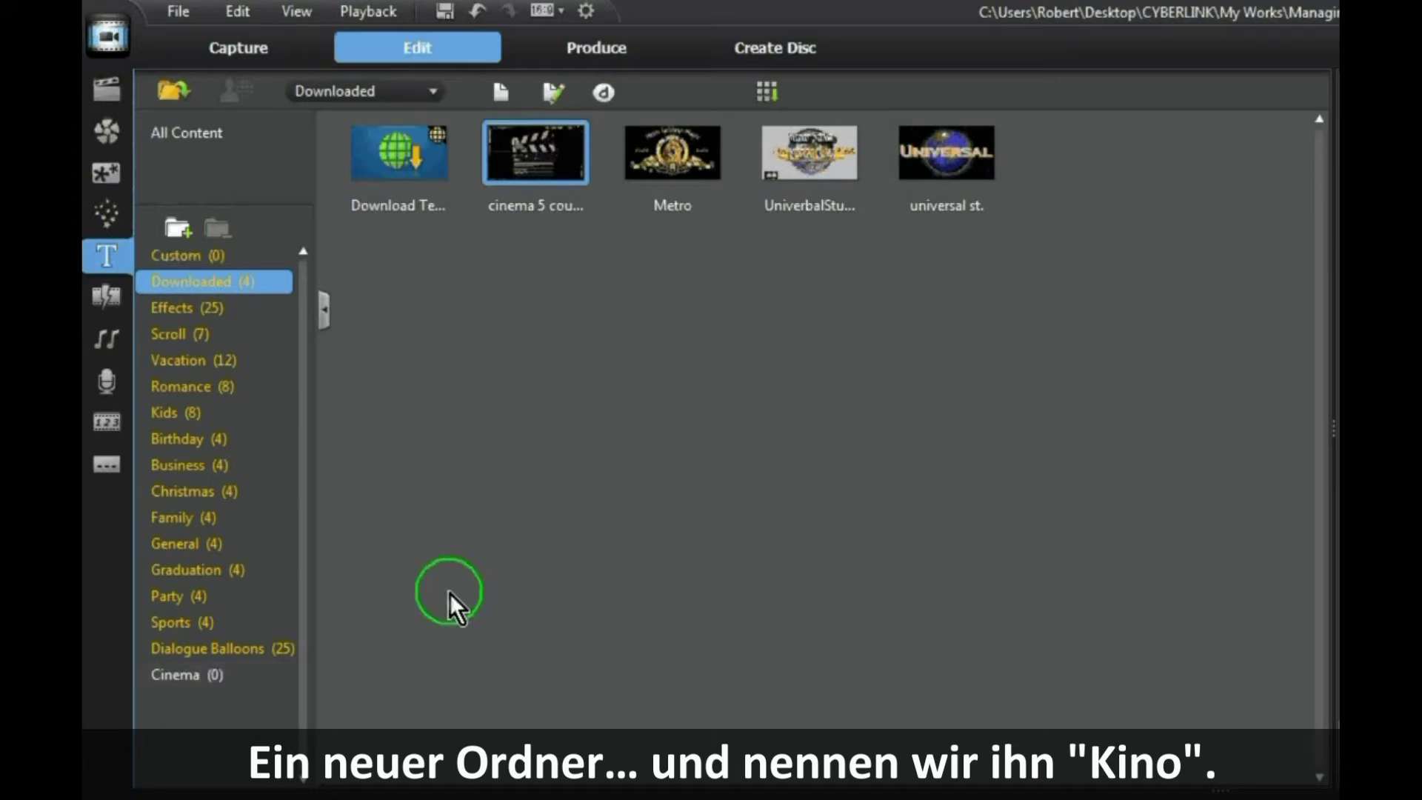
click(671, 459)
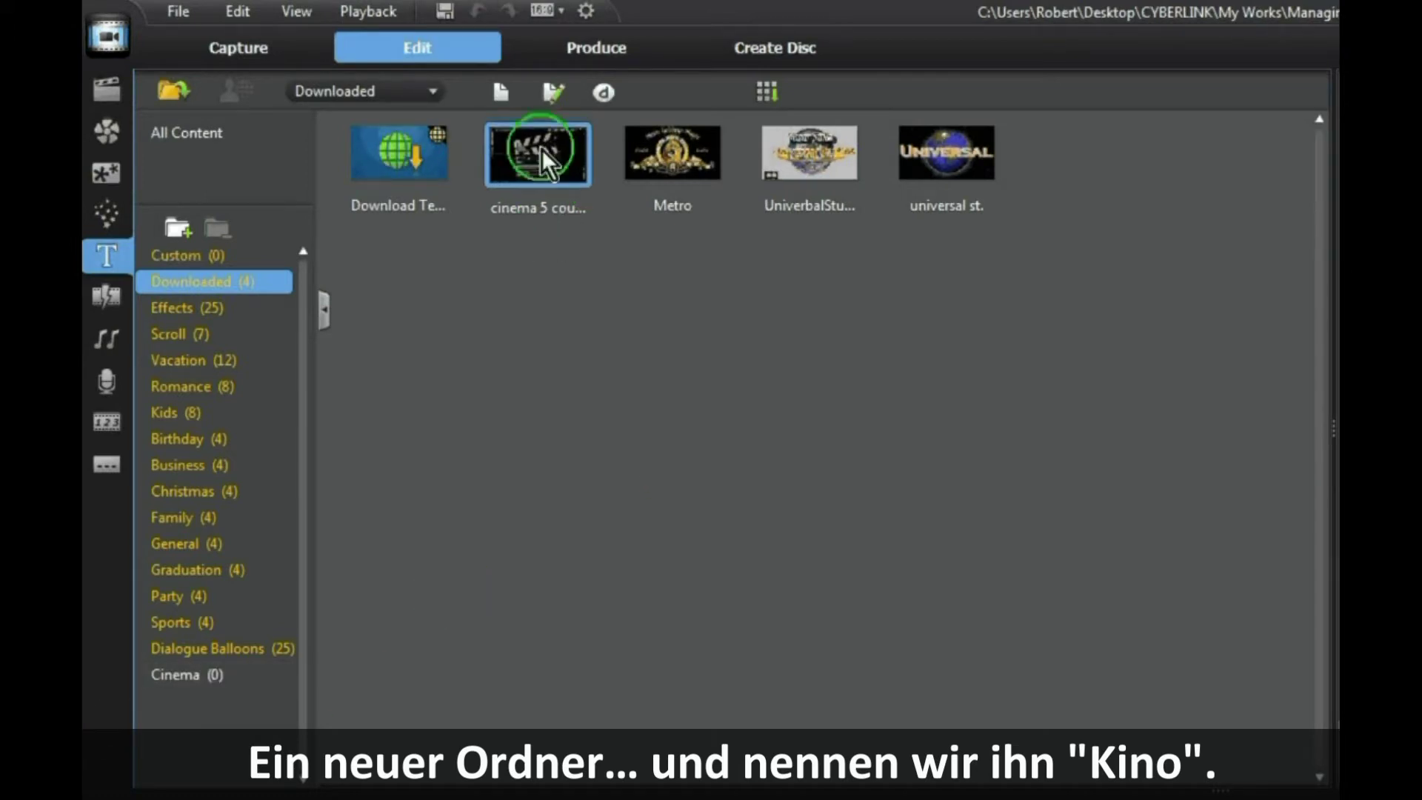
Move the cinema 5 count, Metro and both Universal templates into Cinema and open it.
drag(541, 149, 172, 675)
click(425, 372)
drag(641, 158, 170, 674)
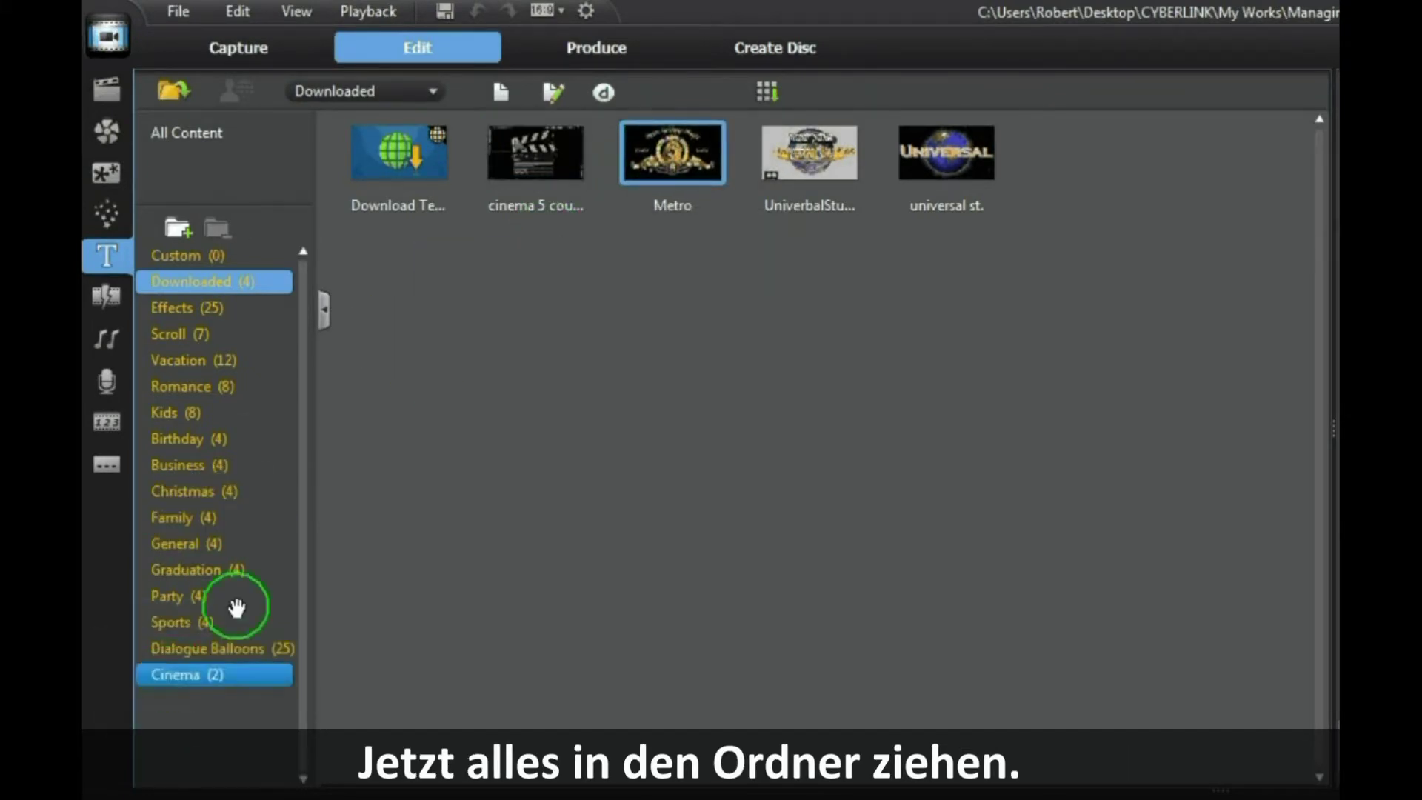
click(812, 152)
drag(635, 312, 170, 678)
click(918, 238)
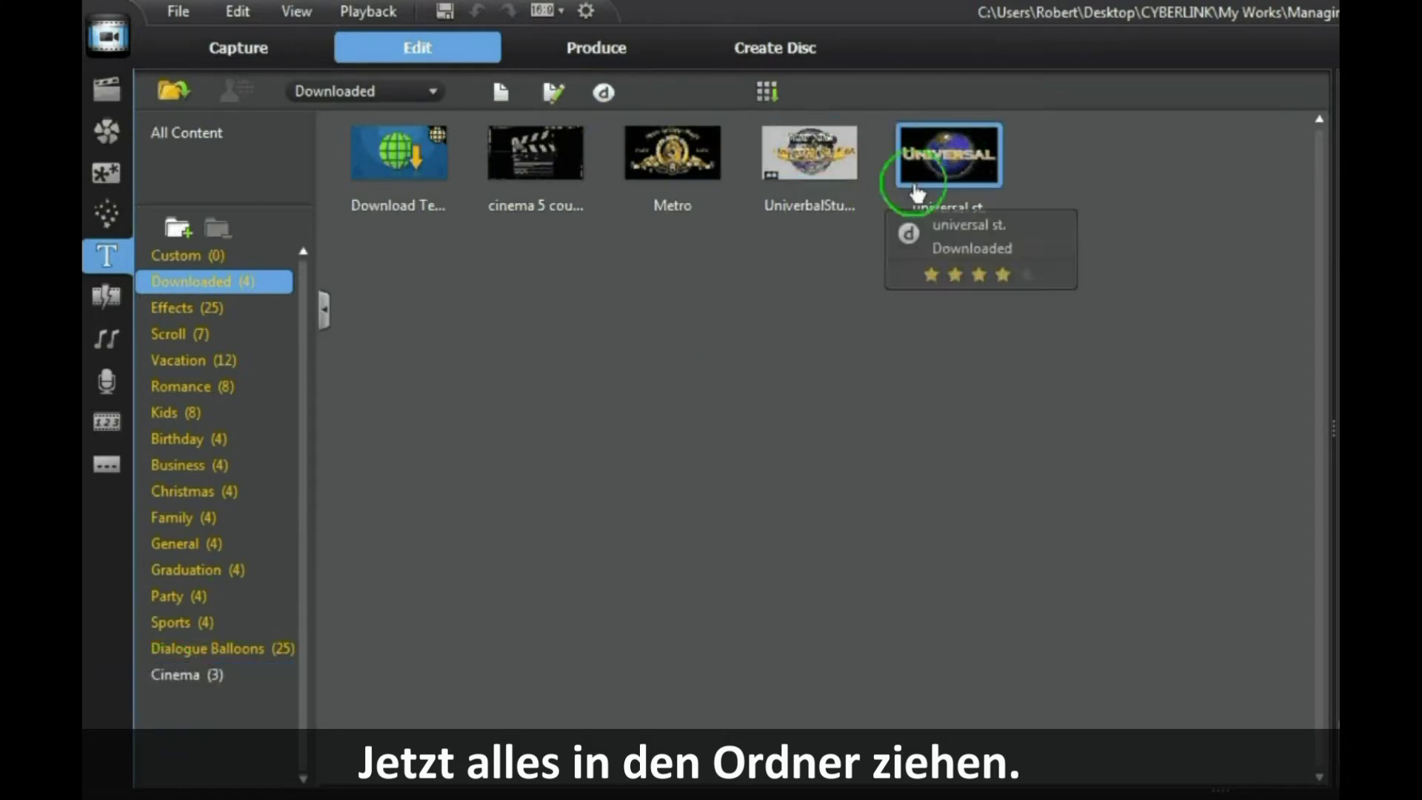
drag(918, 238, 204, 685)
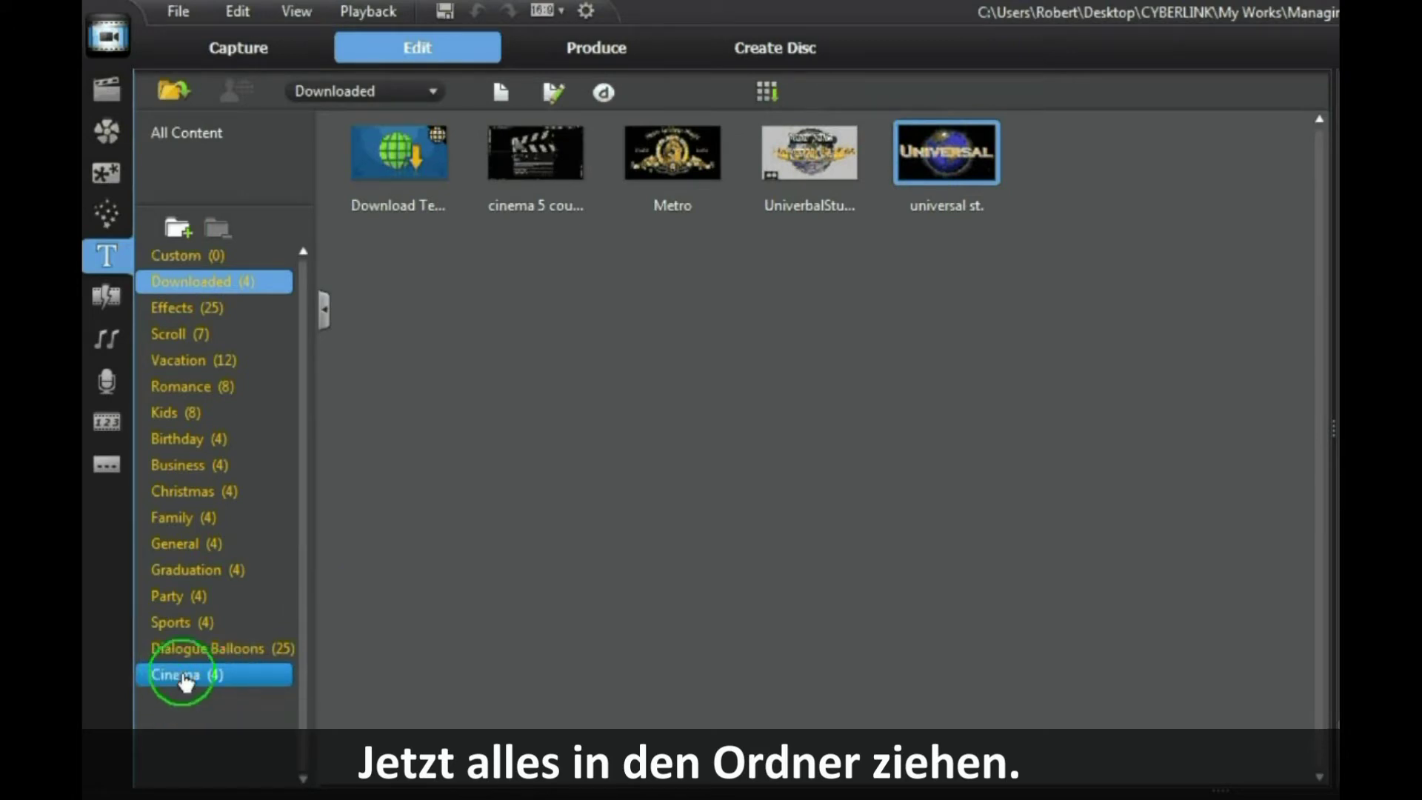
click(190, 680)
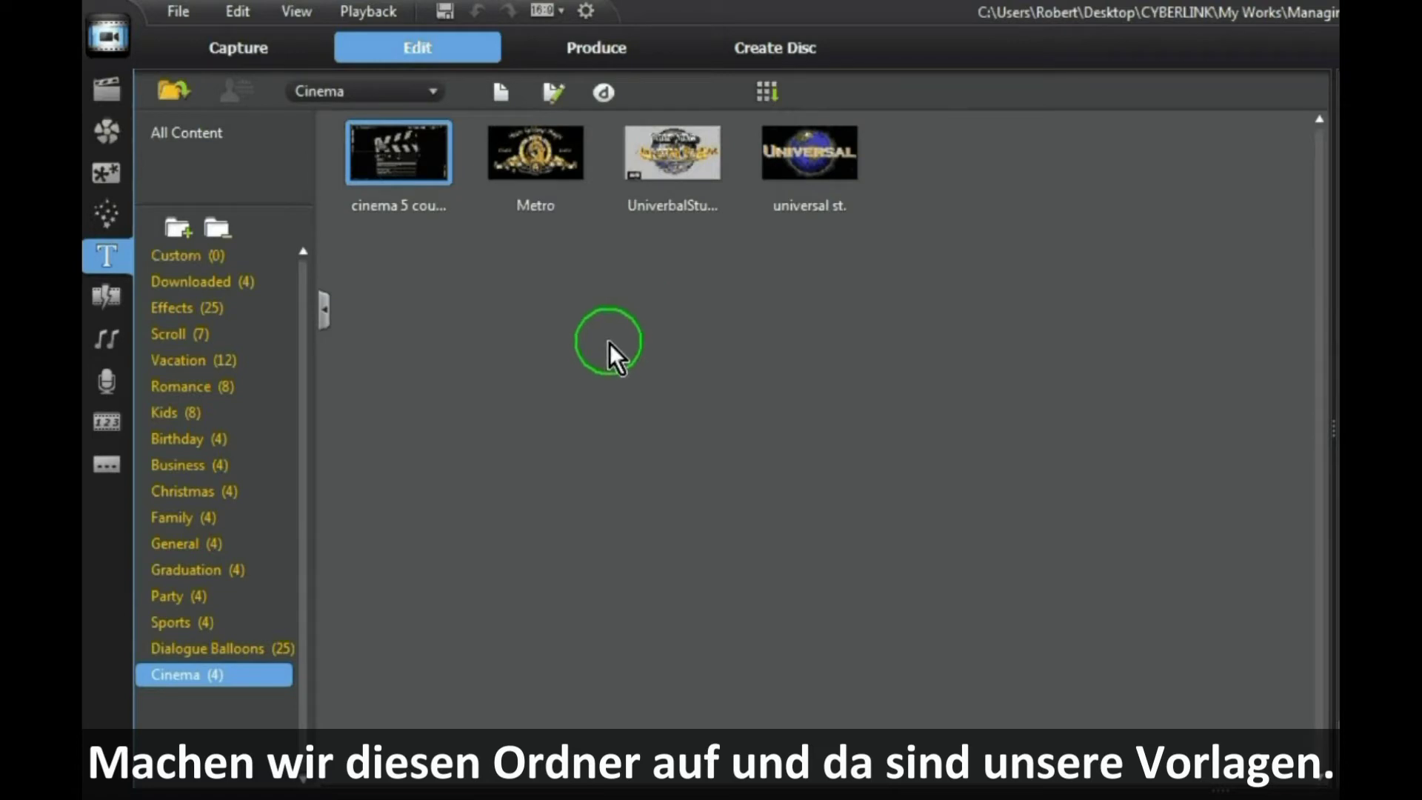
Select the Metro template in the Cinema category.
key(Right)
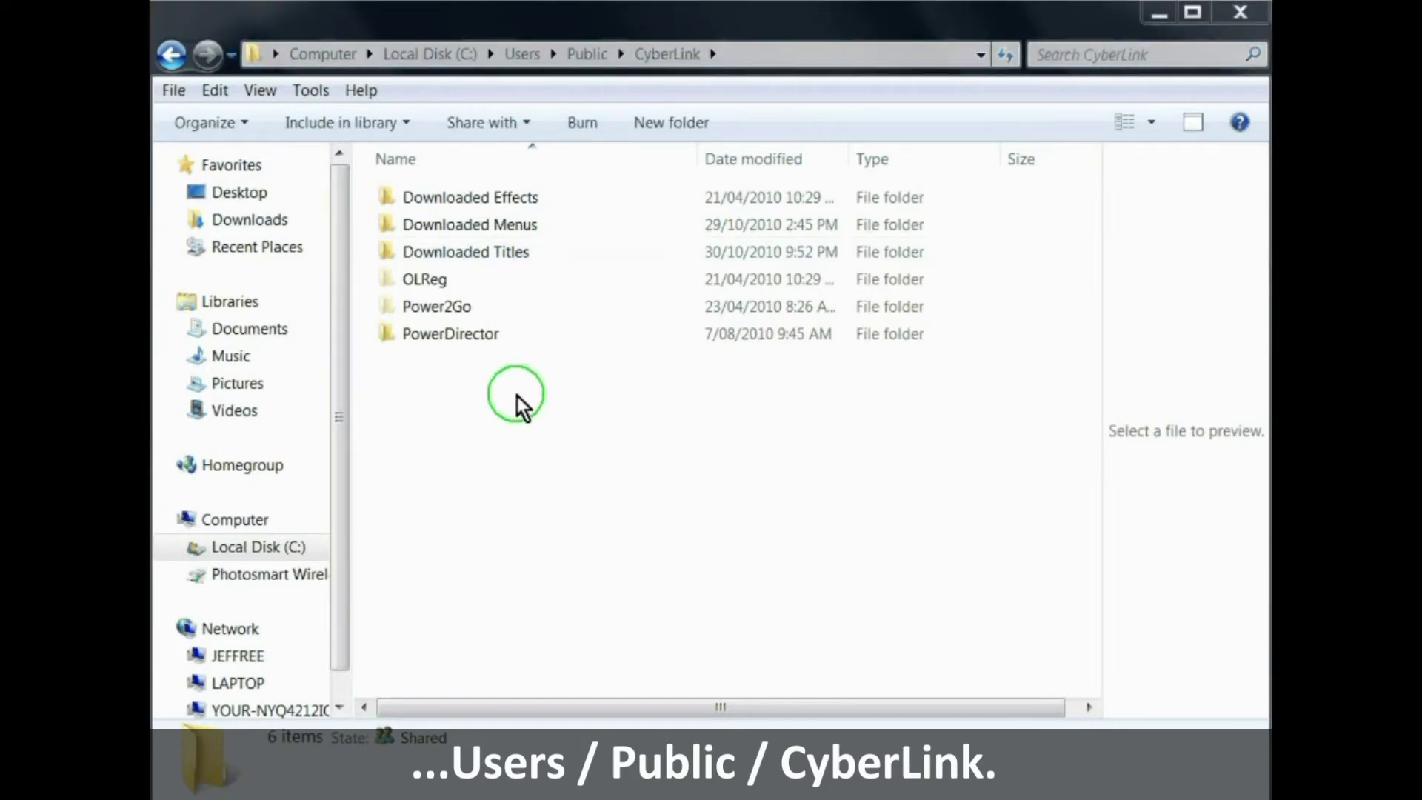
Open the TitleTemplate file from Downloaded Titles\title001 in Notepad.
double_click(435, 252)
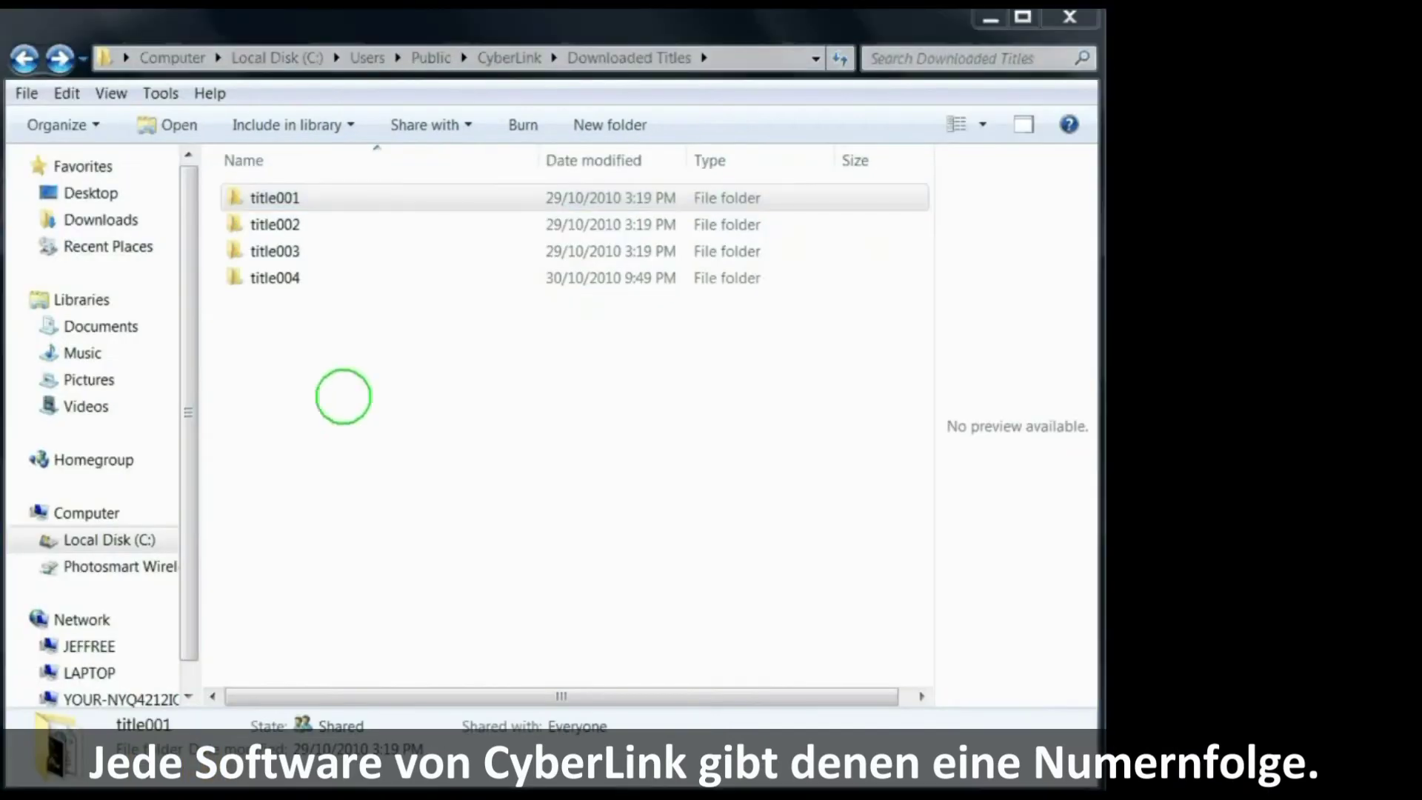
click(269, 196)
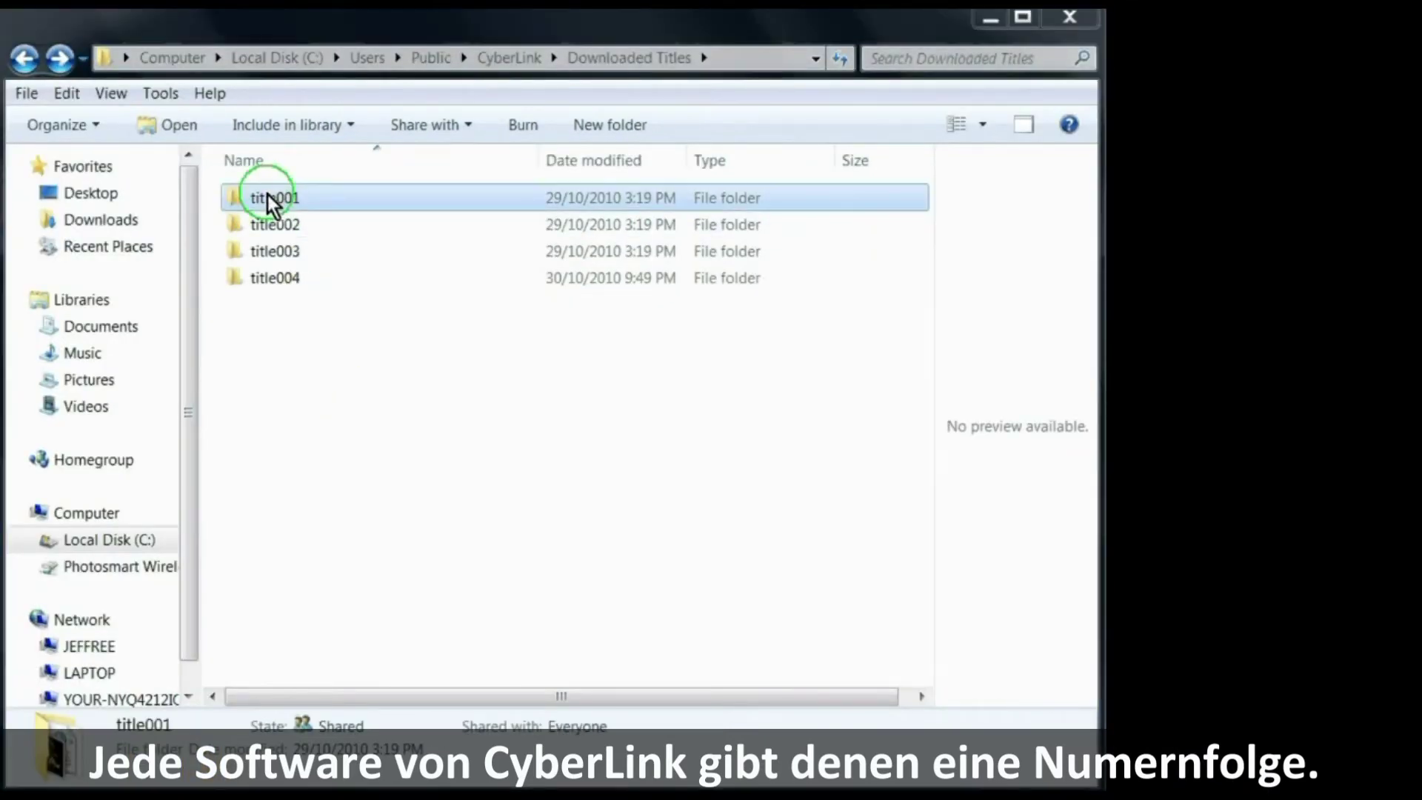
double_click(268, 196)
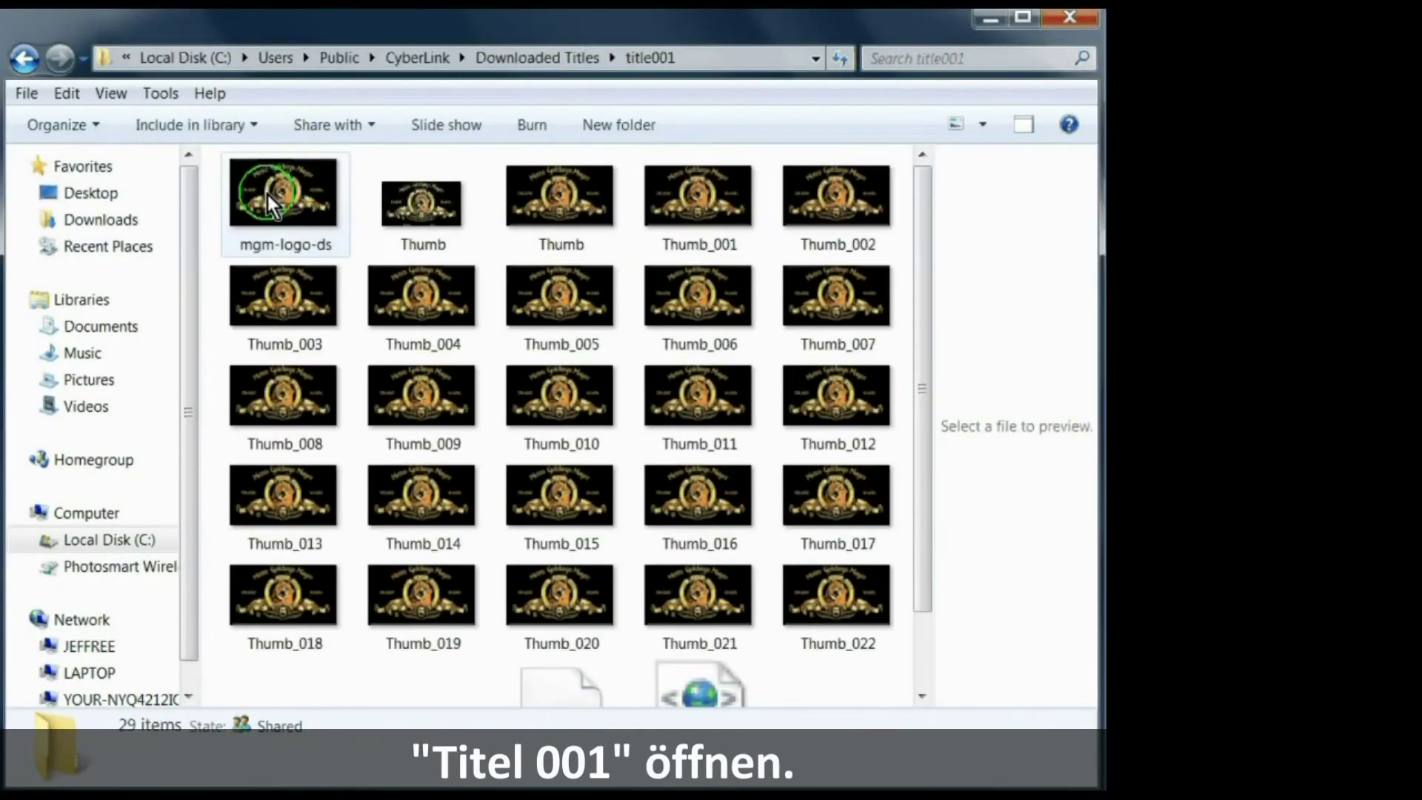
drag(929, 379, 923, 449)
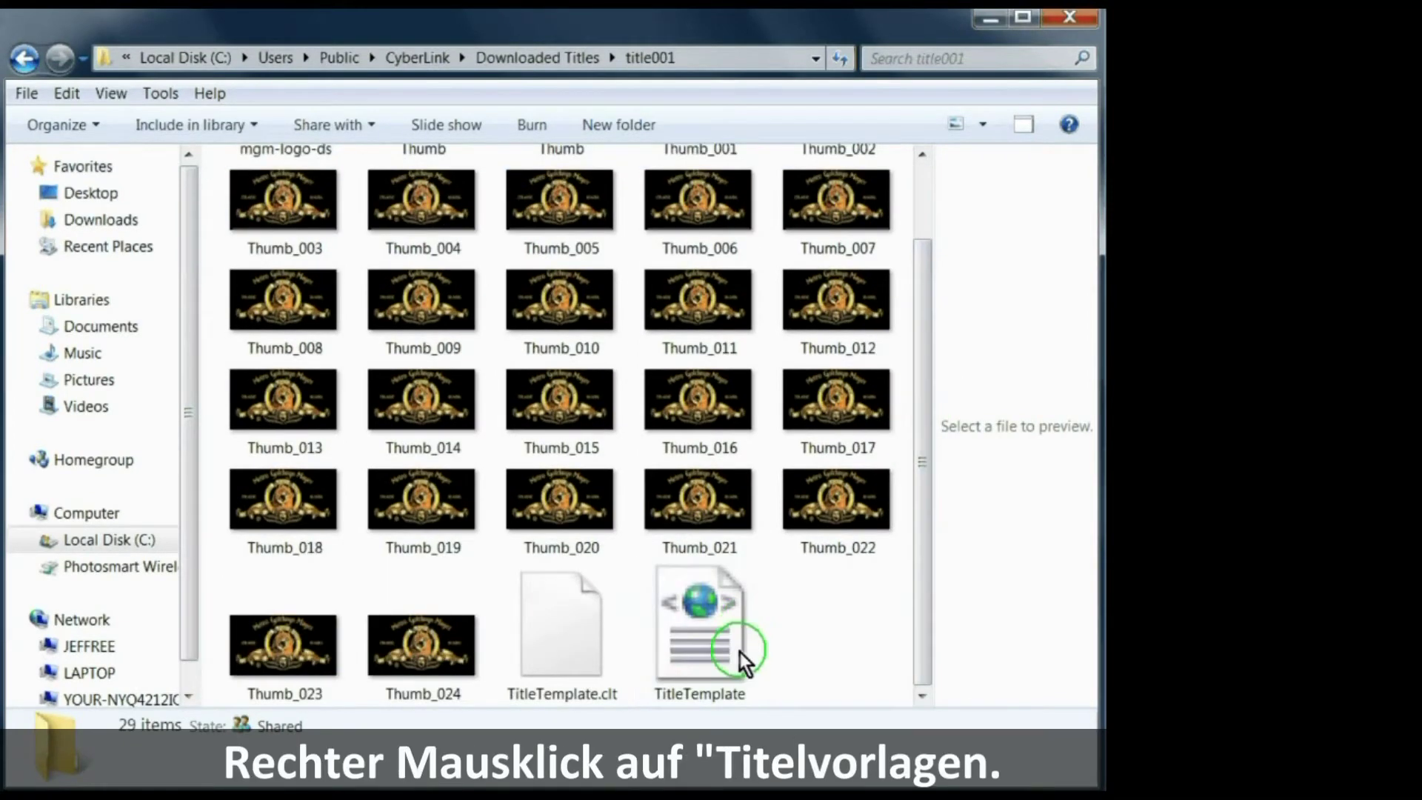
right_click(699, 620)
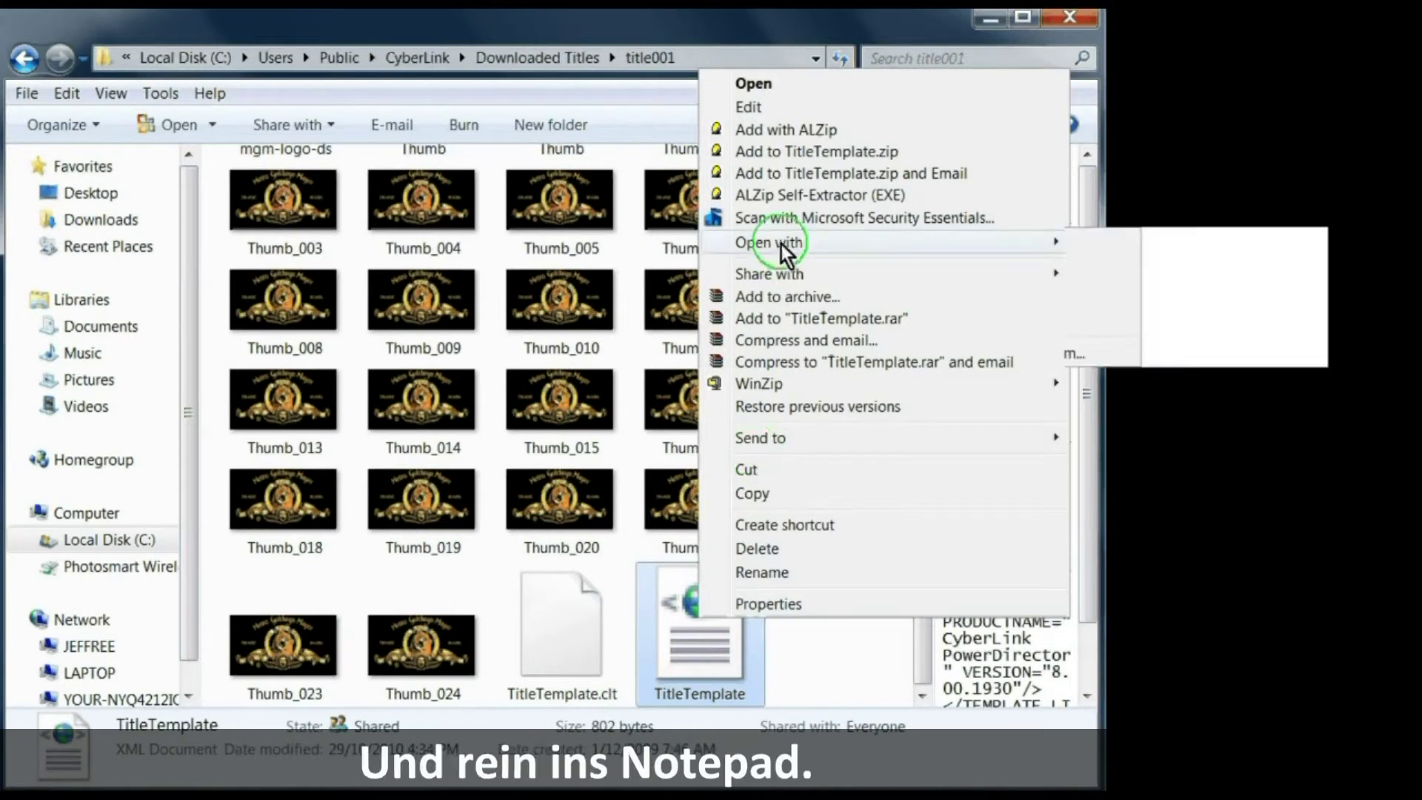
mouse_move(822, 243)
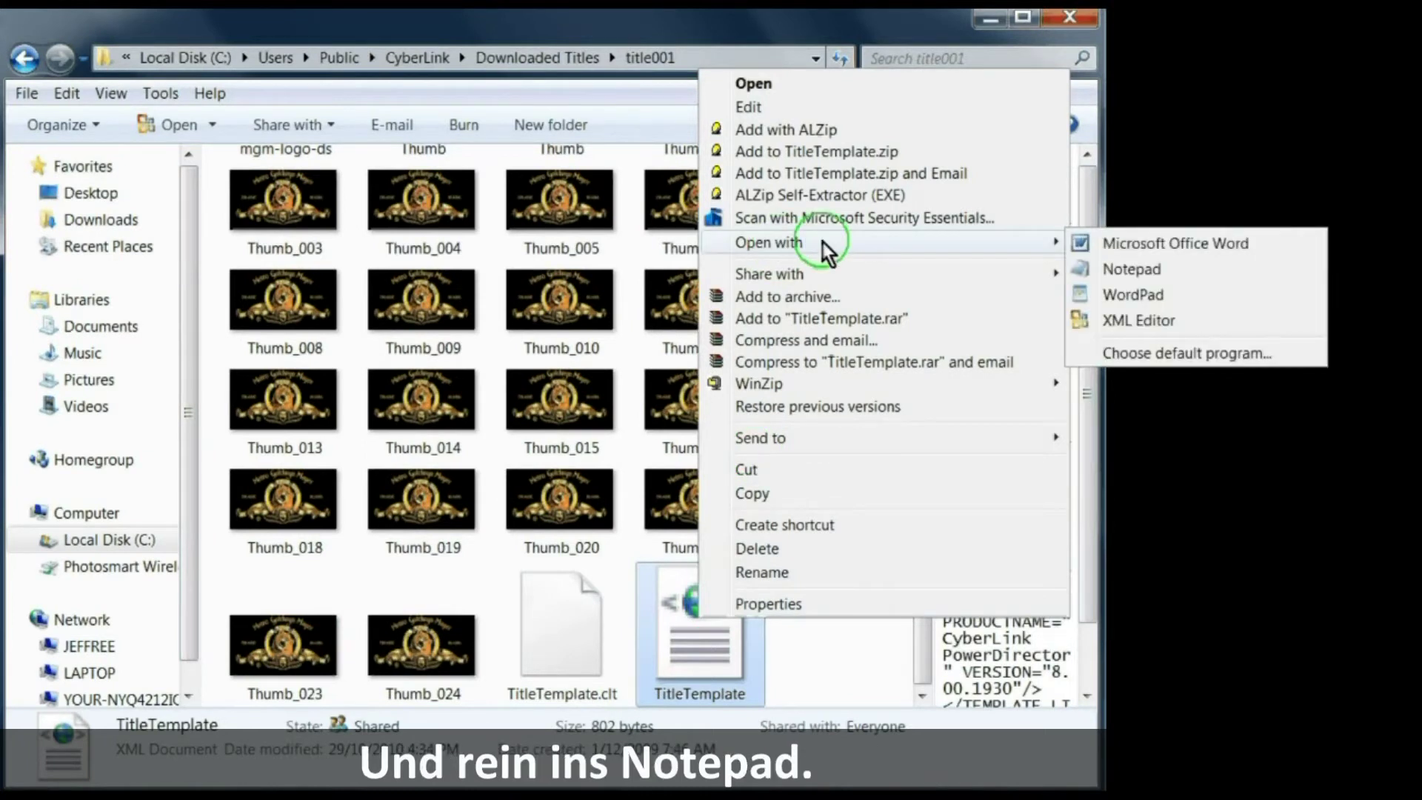
click(1144, 271)
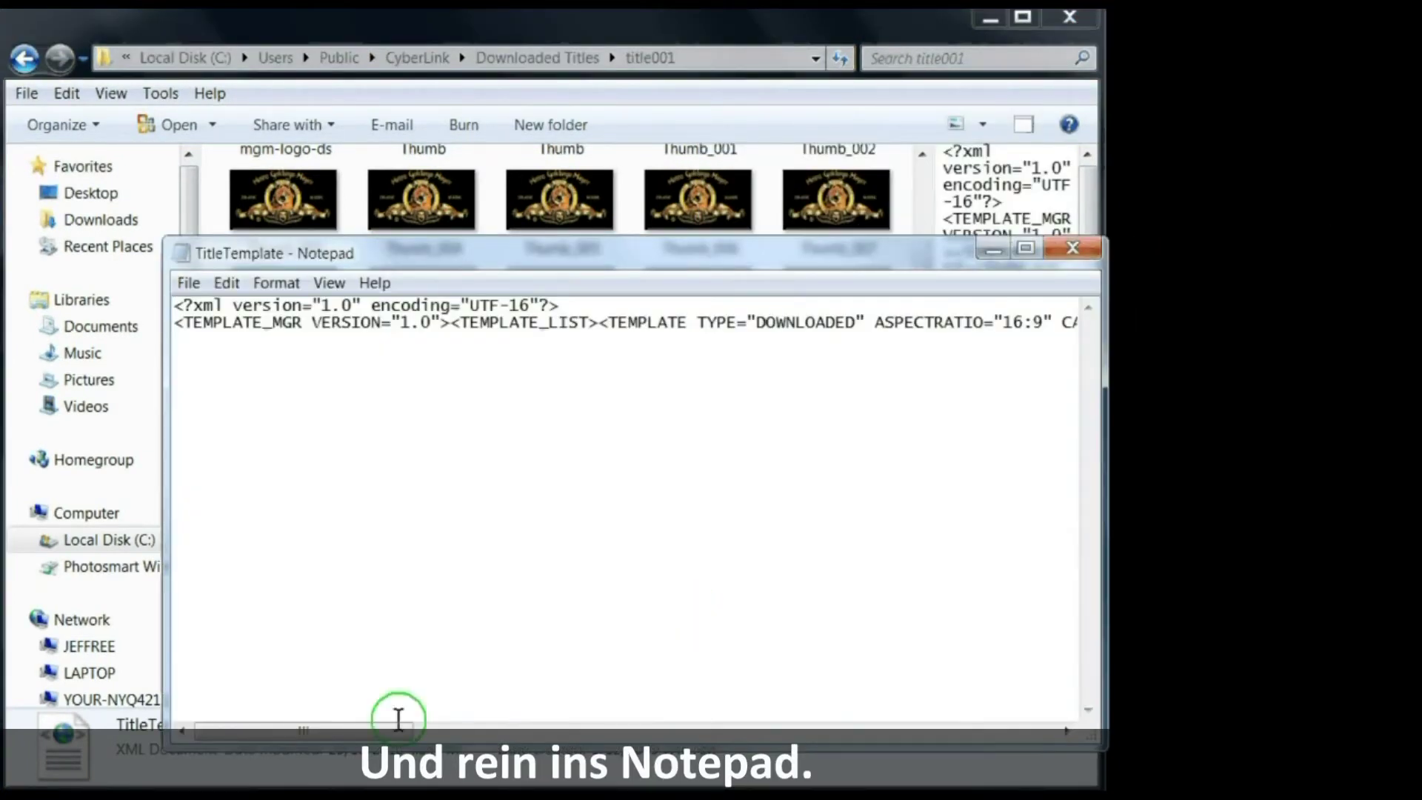
Change the template ALIAS from 'Metro' to 'Lion', save the file and close Notepad.
drag(397, 730, 652, 732)
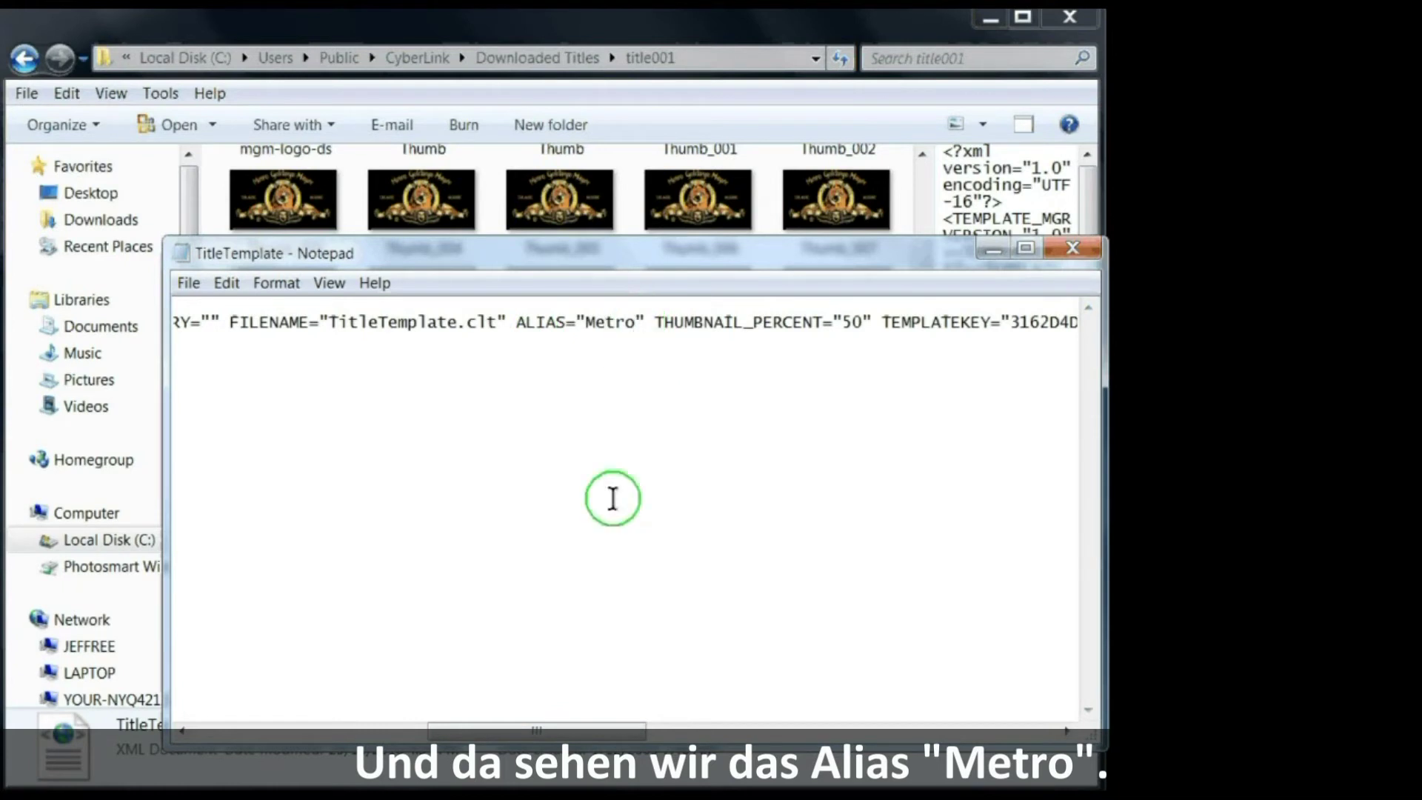
key(BackSpace)
key(BackSpace)
key(BackSpace)
key(BackSpace)
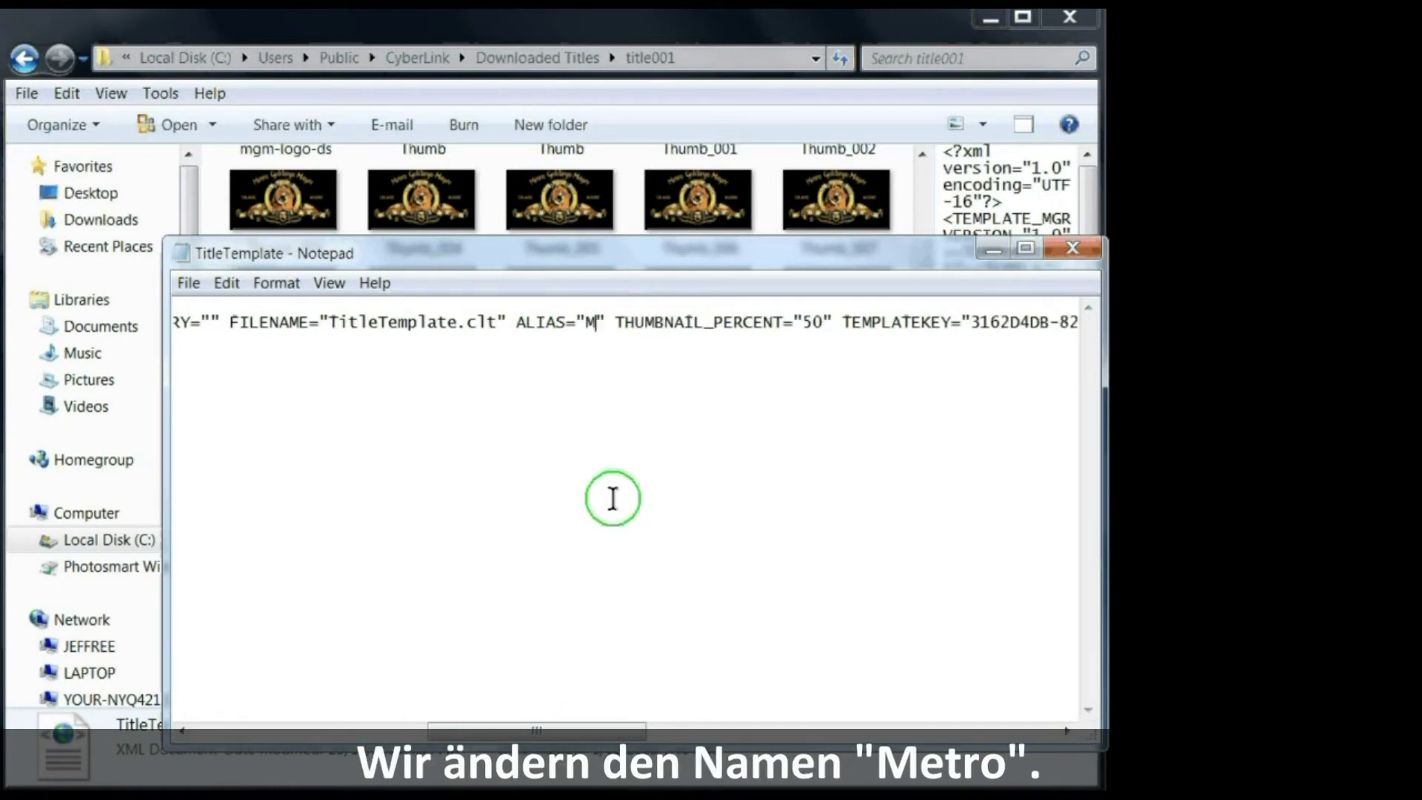
key(BackSpace)
text(Li)
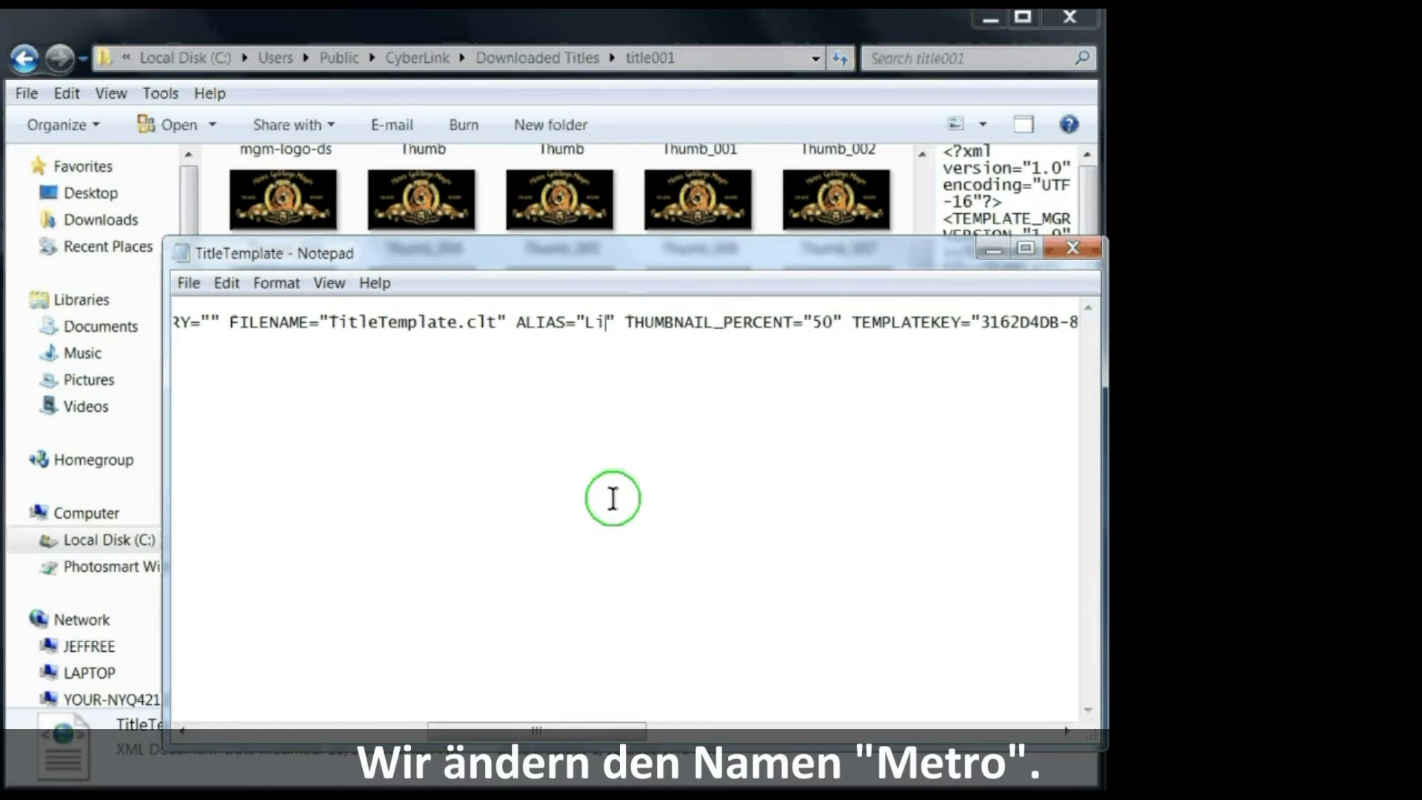
text(on)
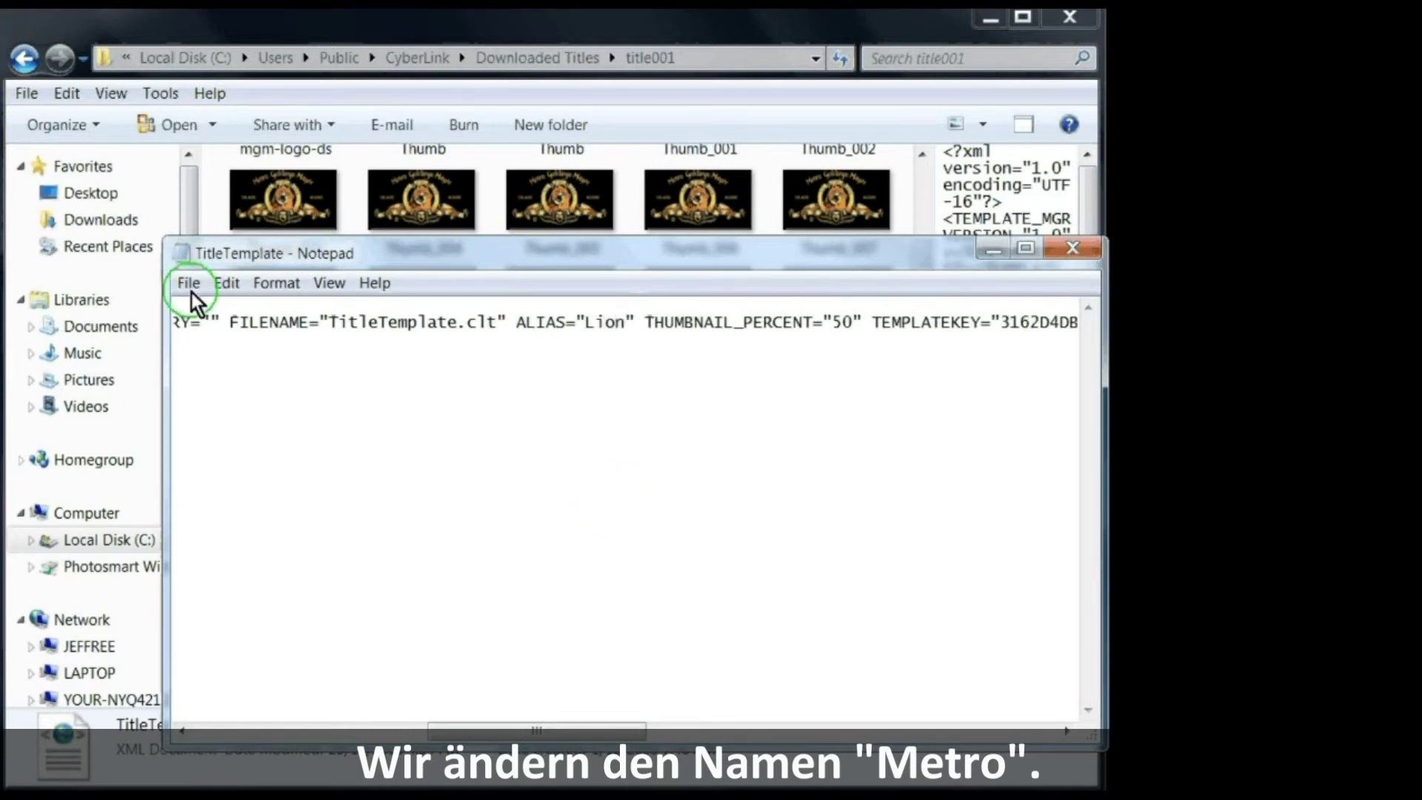
click(190, 292)
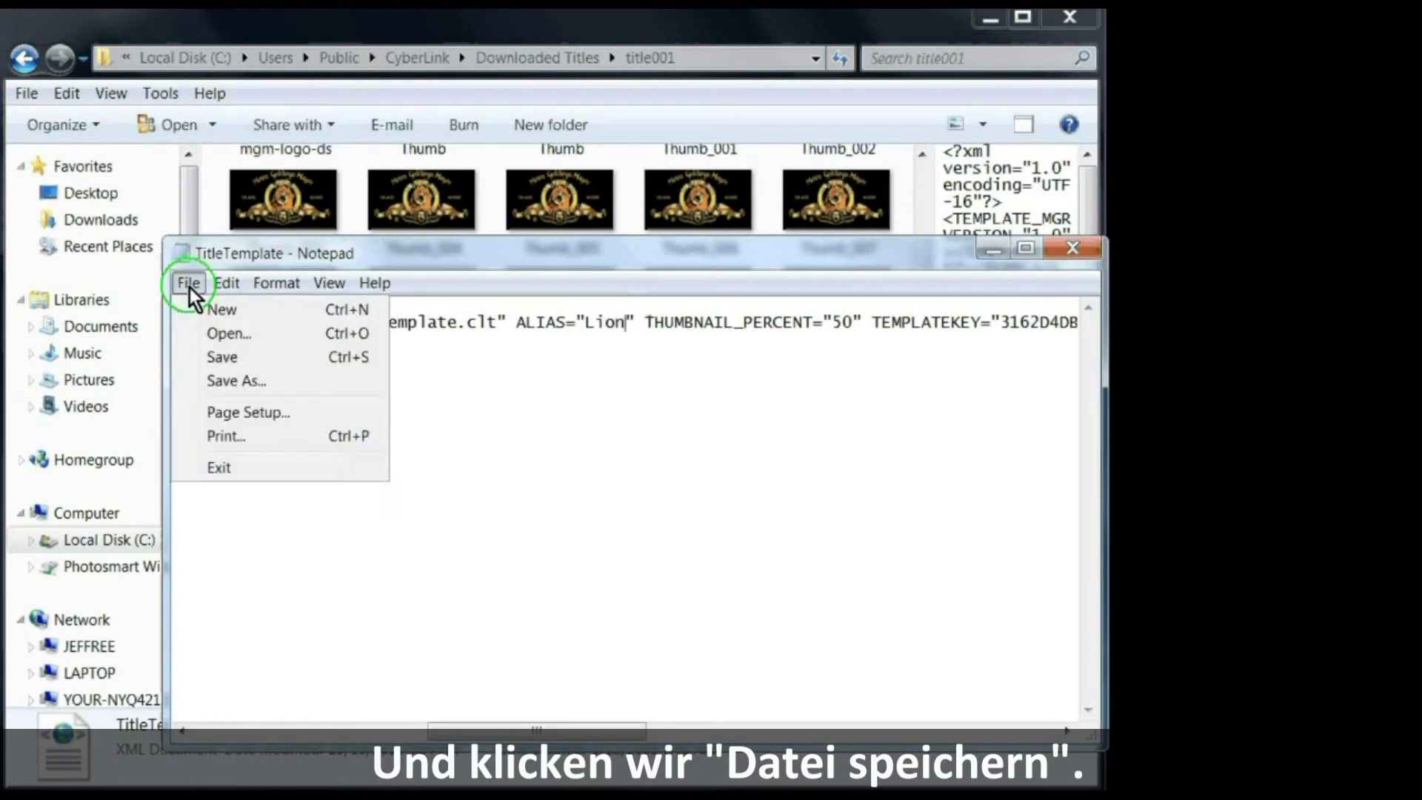
click(227, 360)
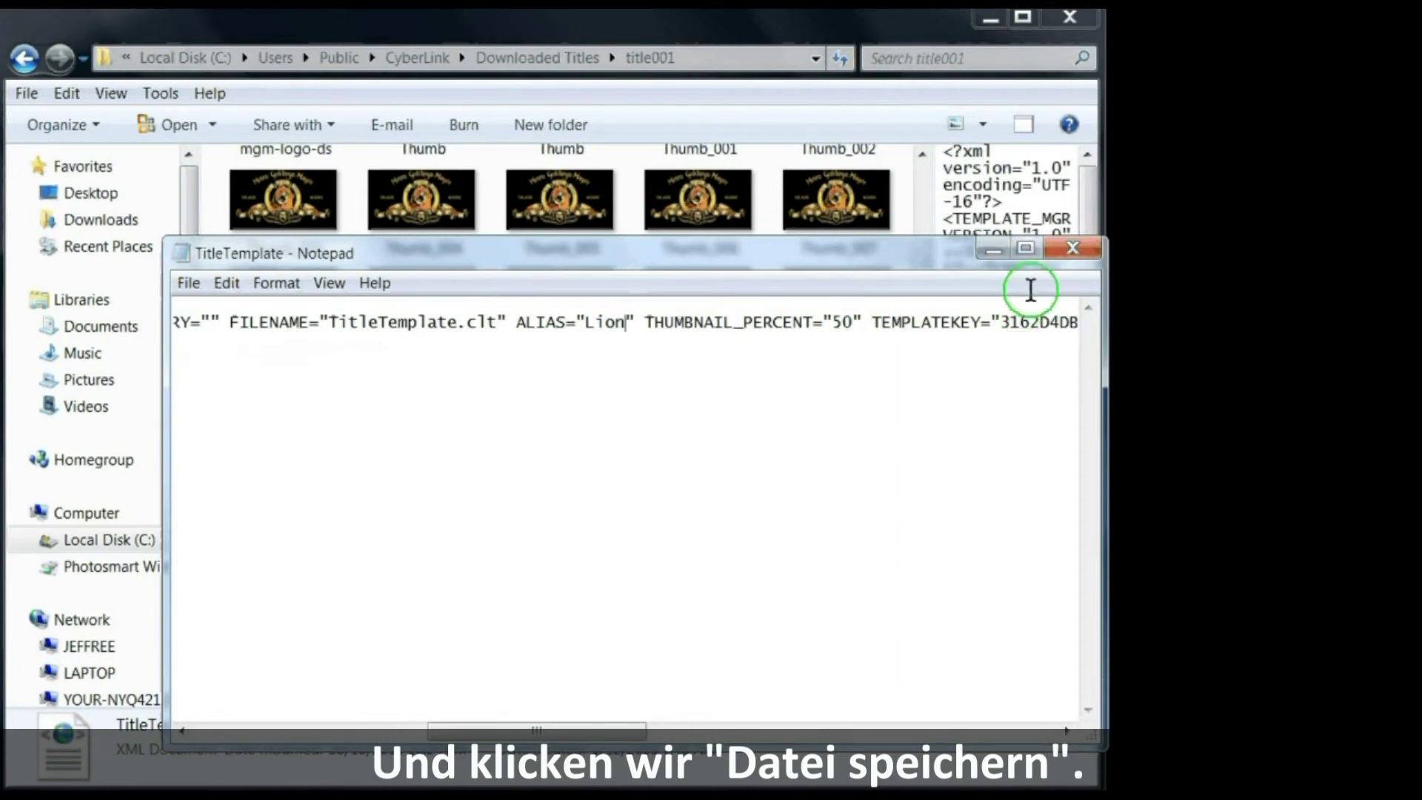
click(1071, 250)
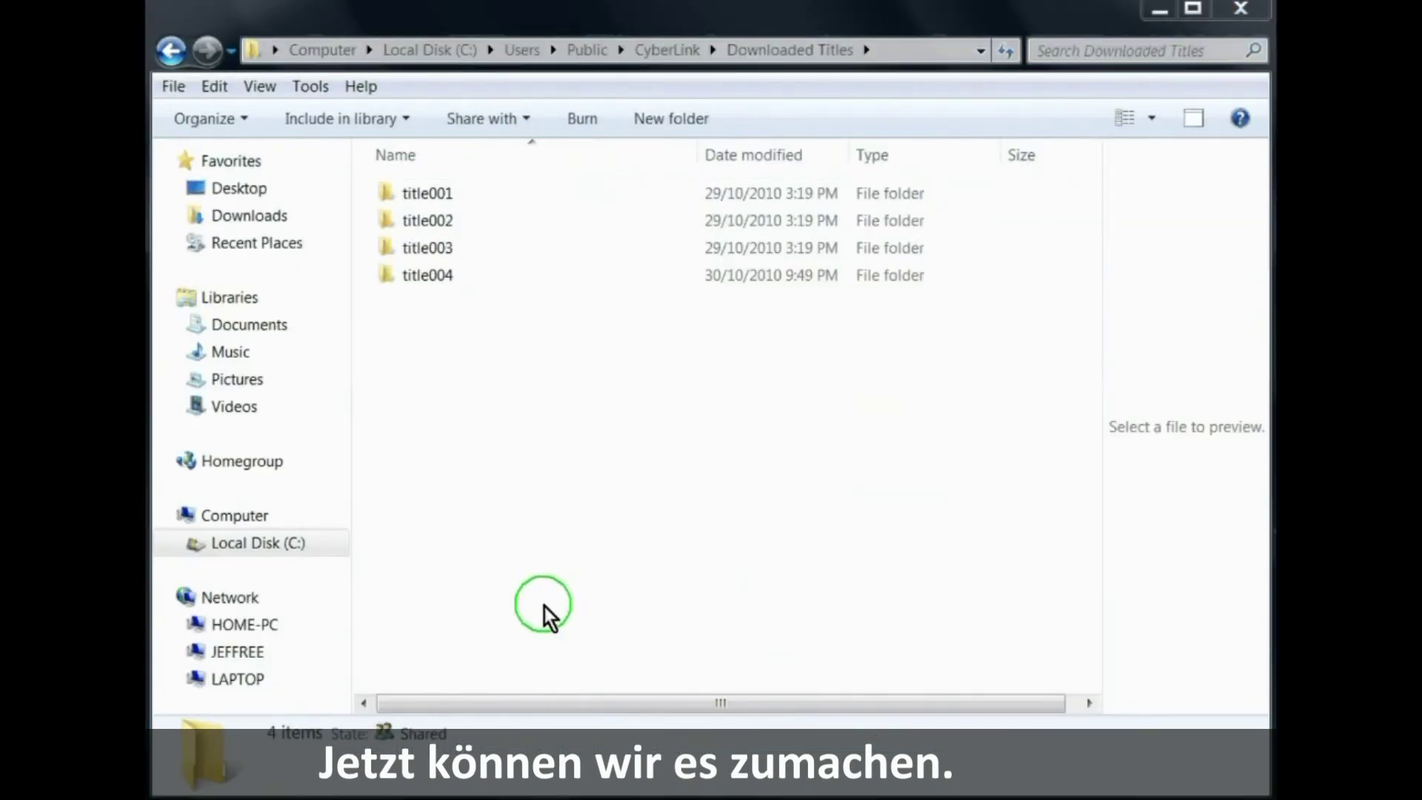
Rename the title001 folder in Downloaded Titles to 'Lion'.
right_click(408, 196)
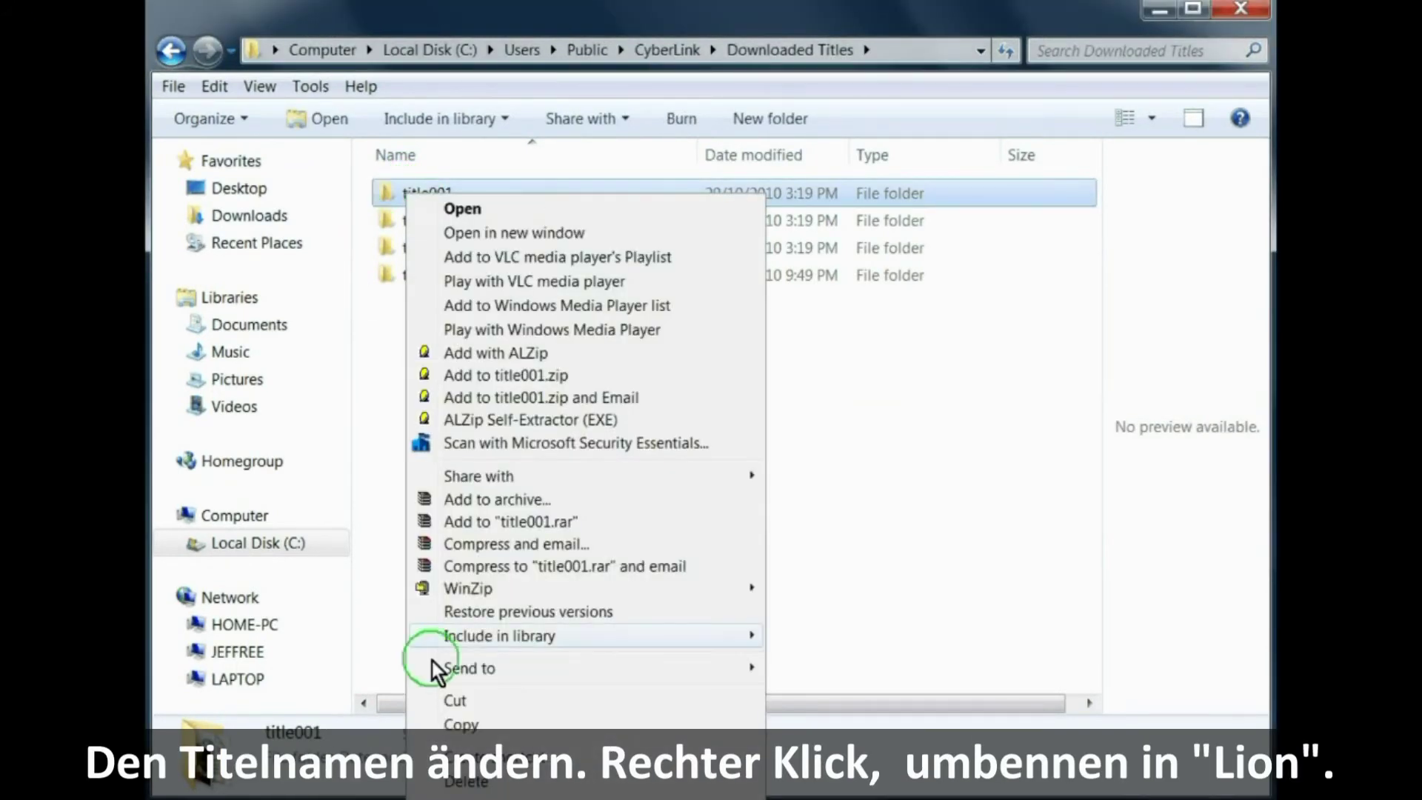
click(467, 797)
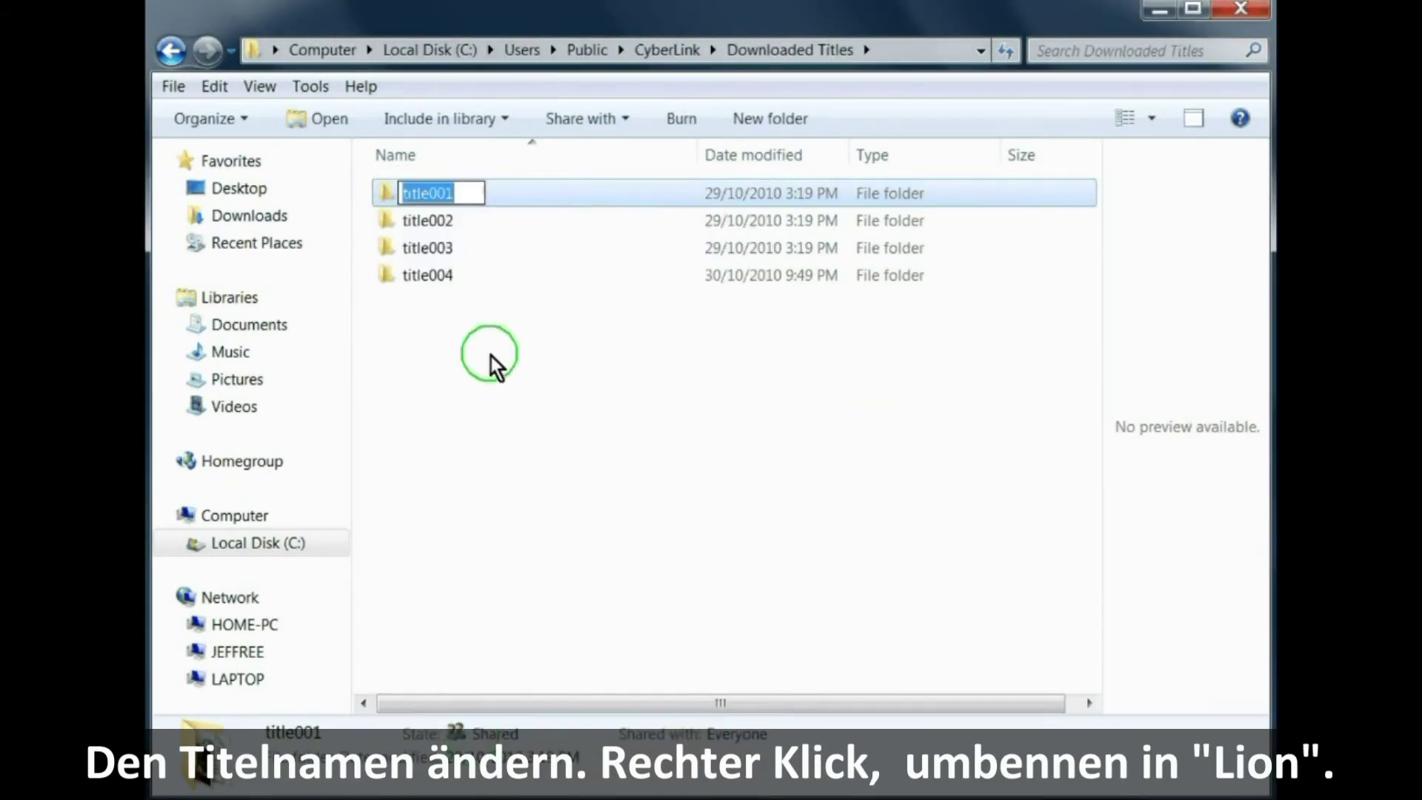
key(BackSpace)
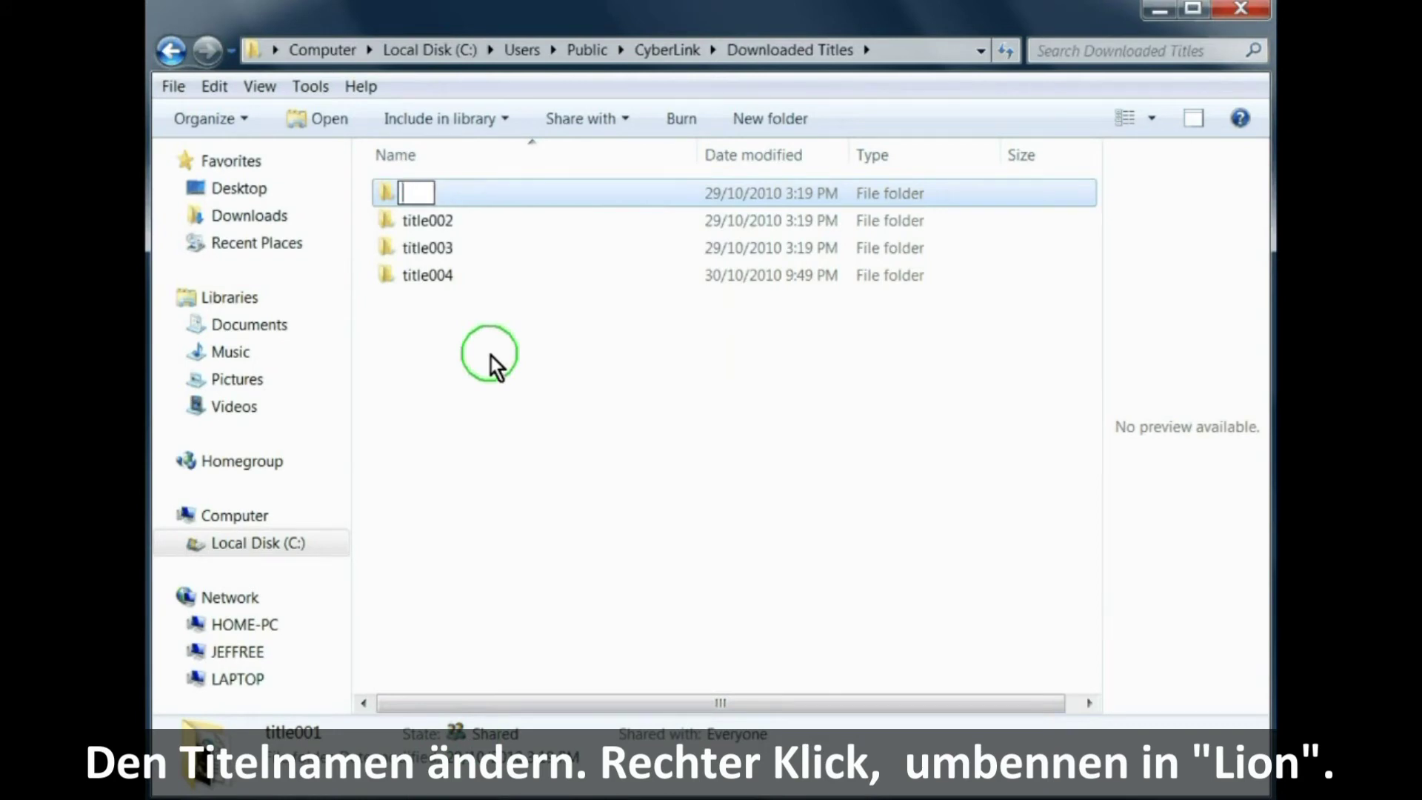
text(Lion)
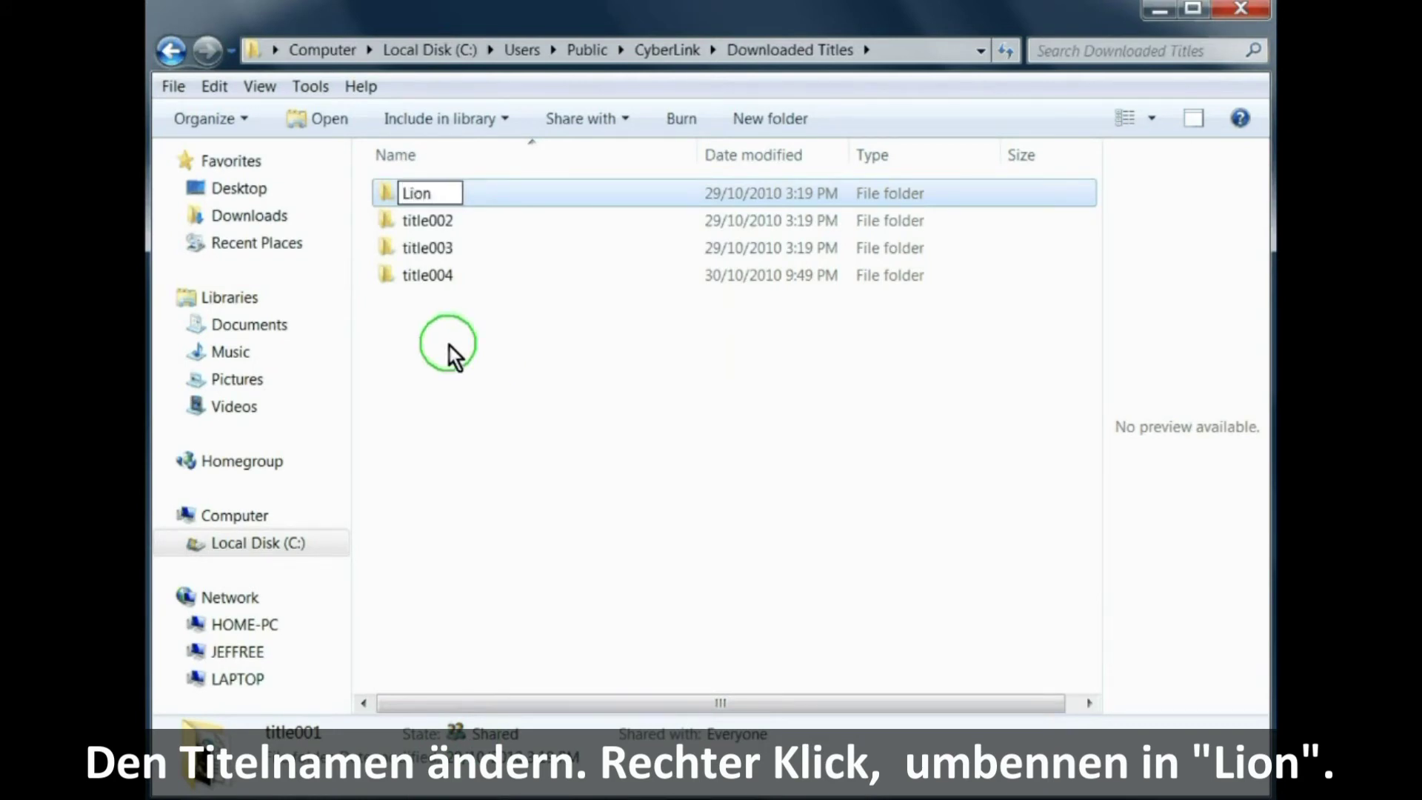
click(456, 376)
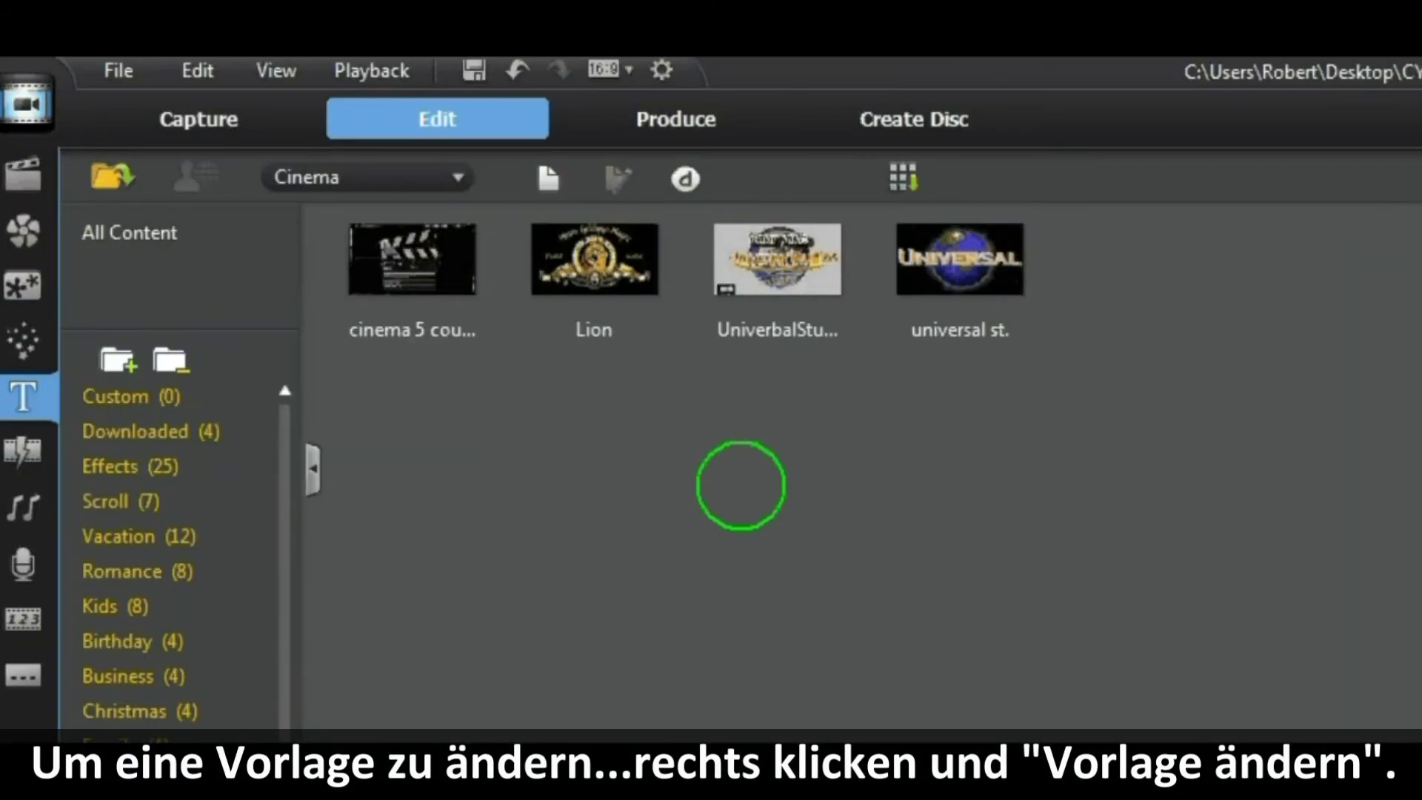
Open the Lion template from the Cinema titles with Modify Template.
right_click(604, 263)
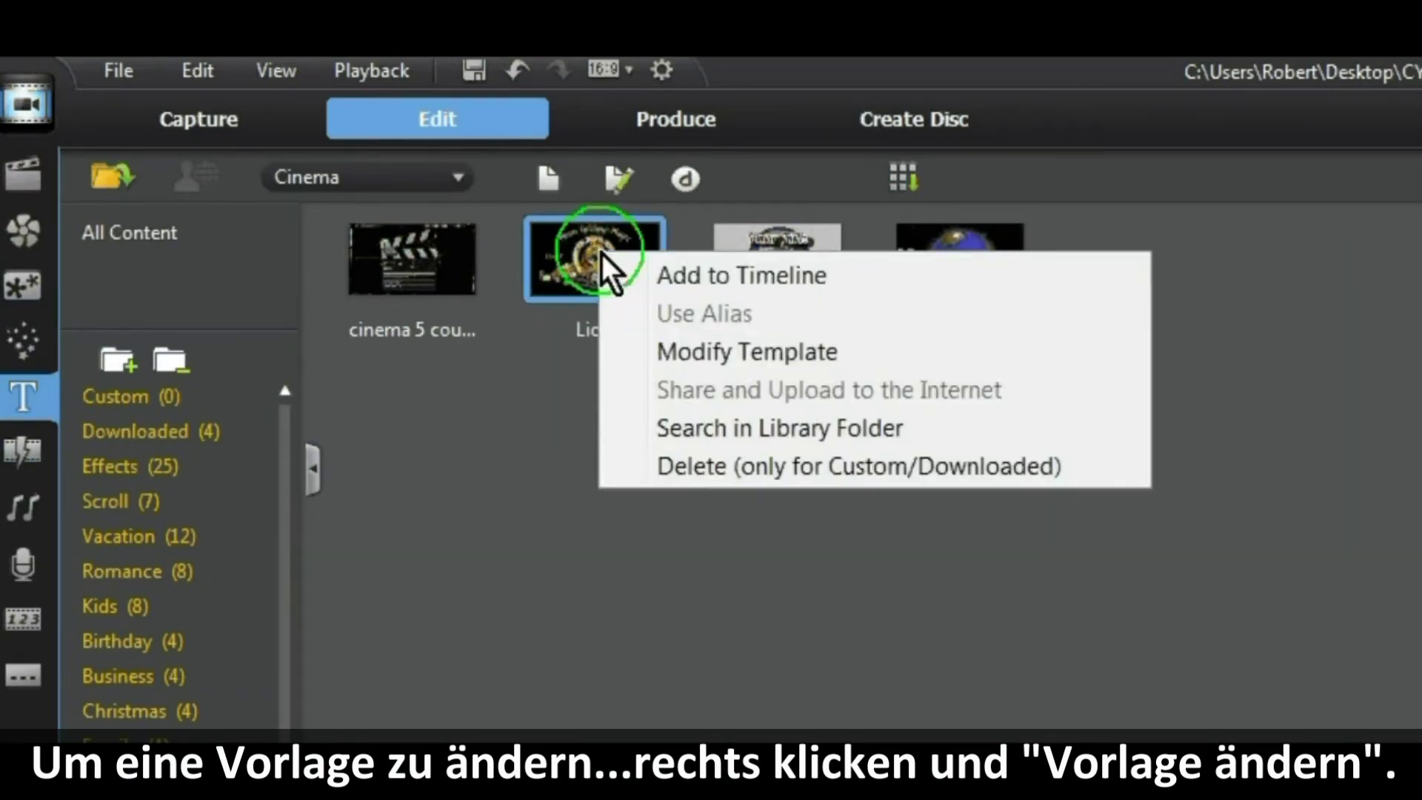
click(682, 354)
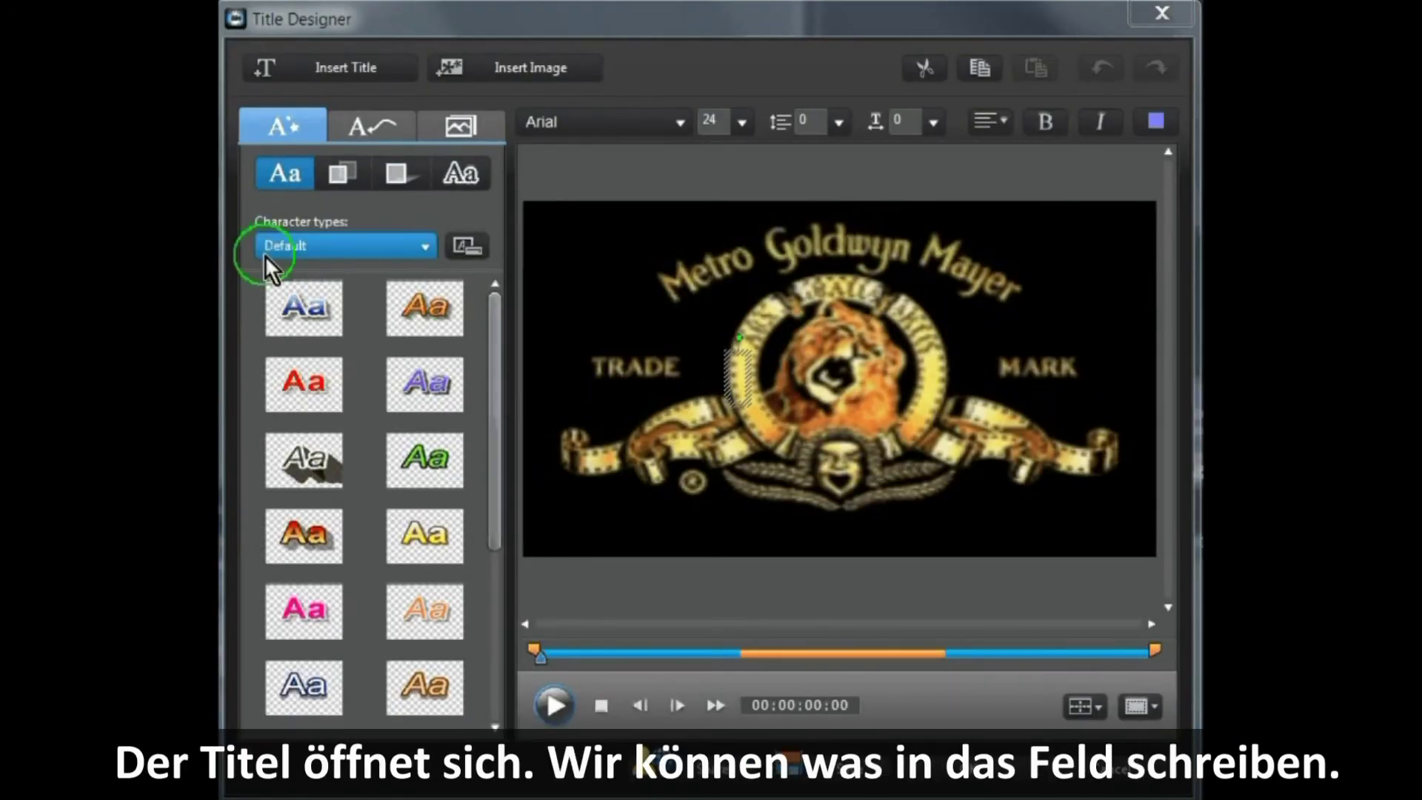
Insert a red-and-yellow styled 'Lion Park' text at font size 20 below the lion.
click(337, 64)
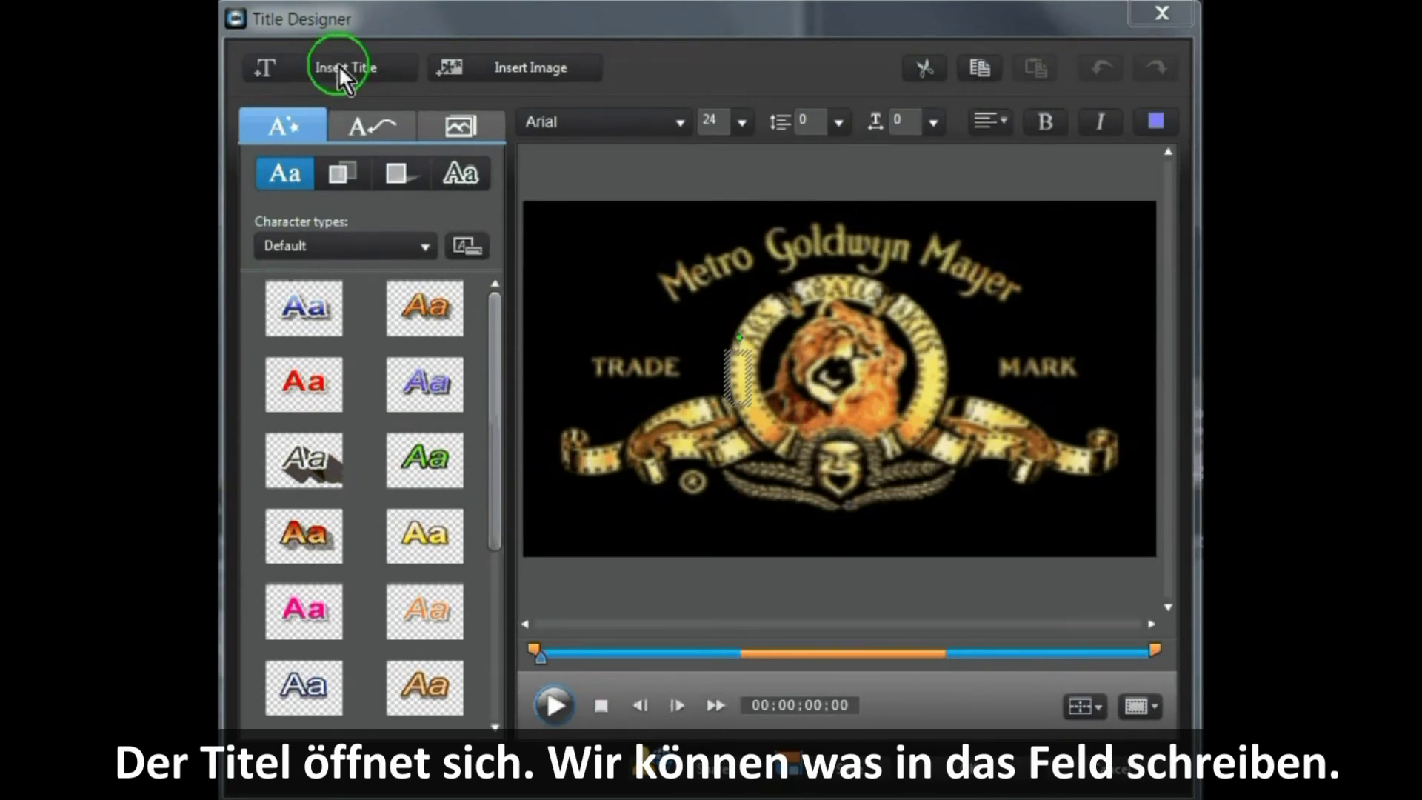
click(784, 477)
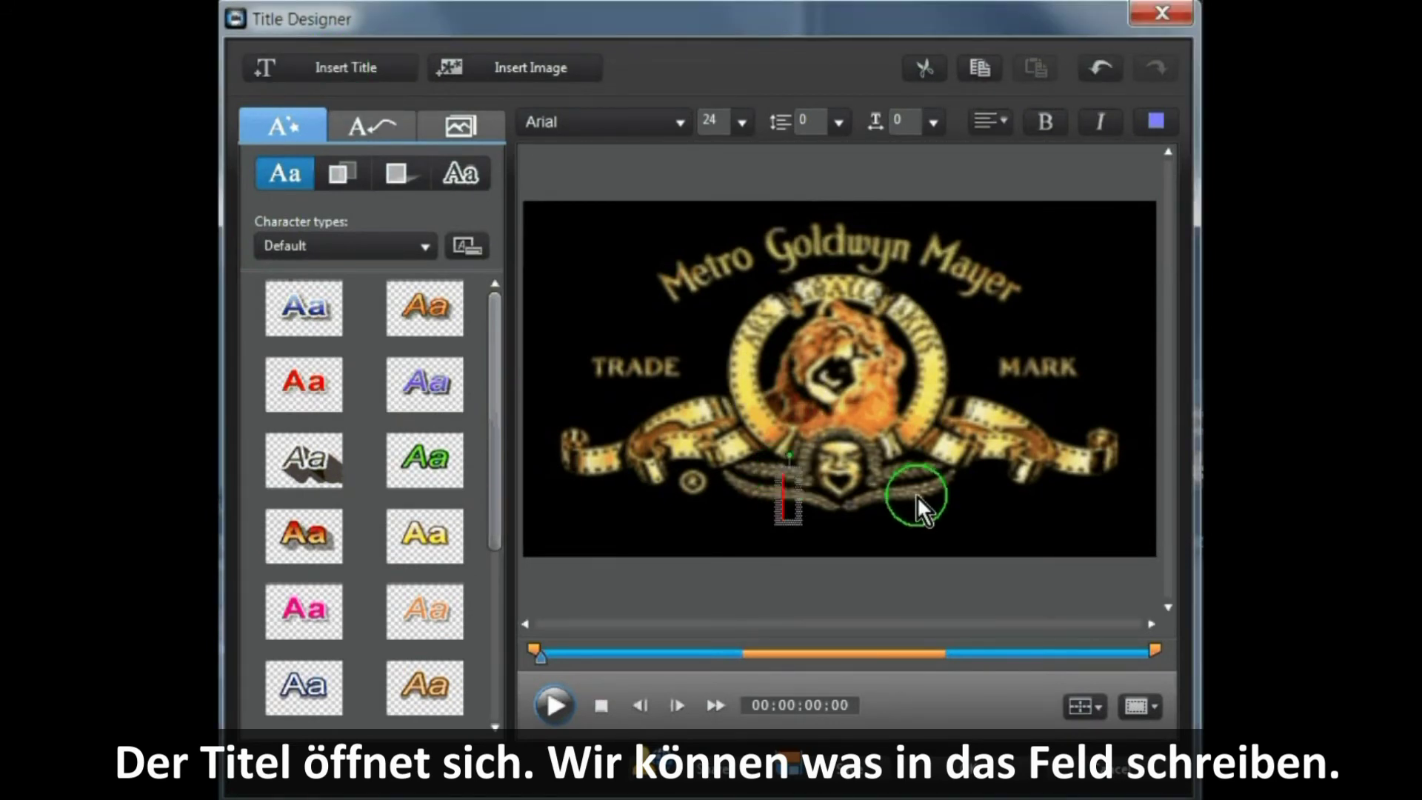
click(314, 539)
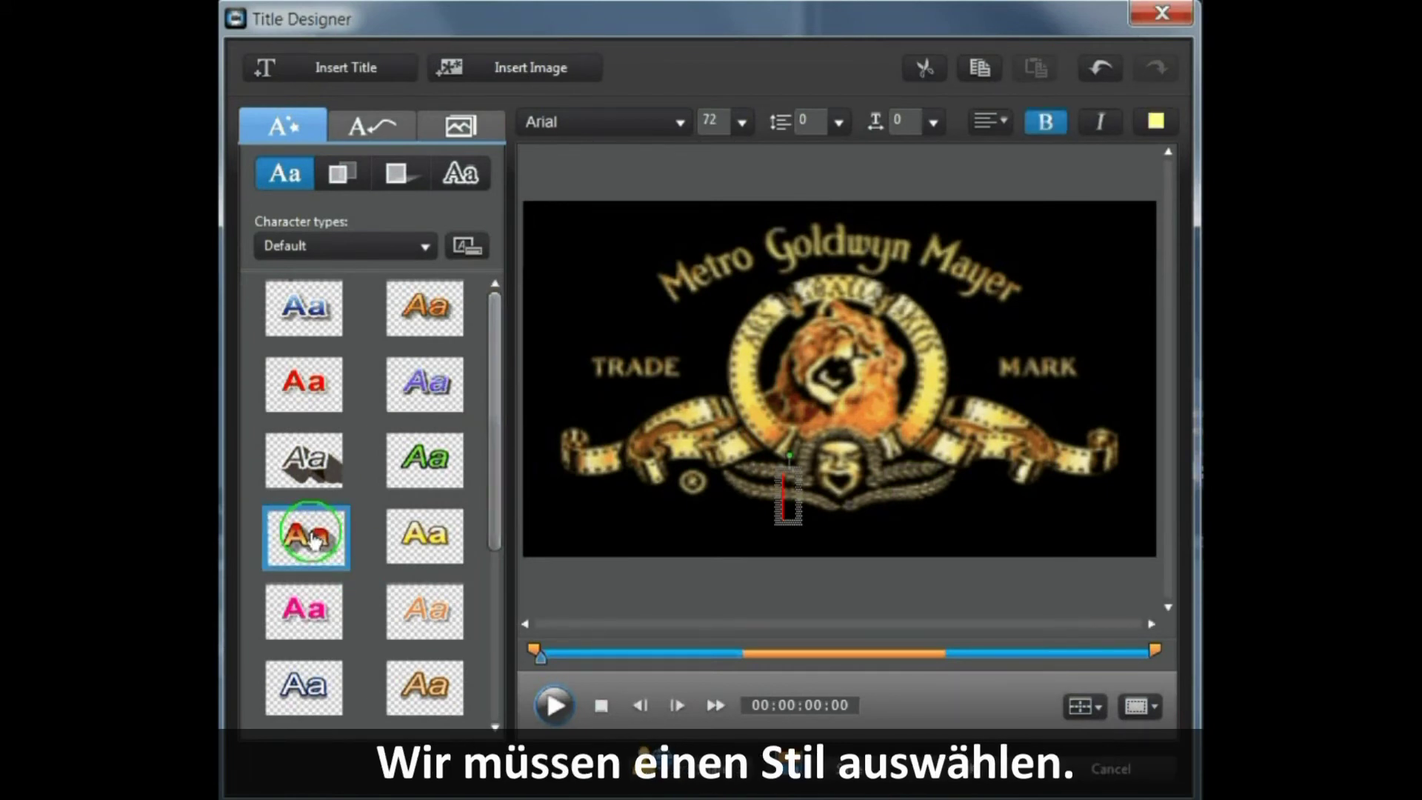
click(741, 122)
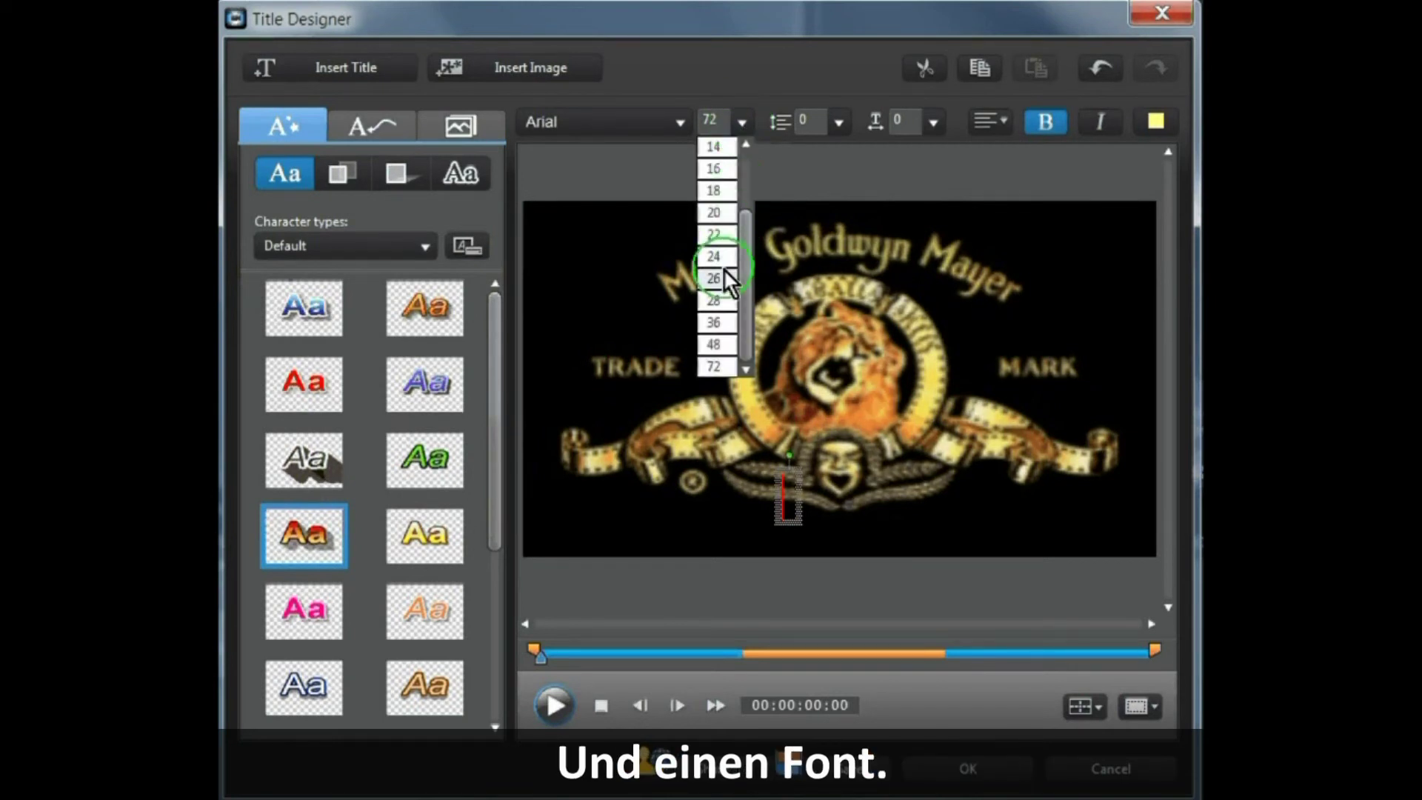
click(730, 214)
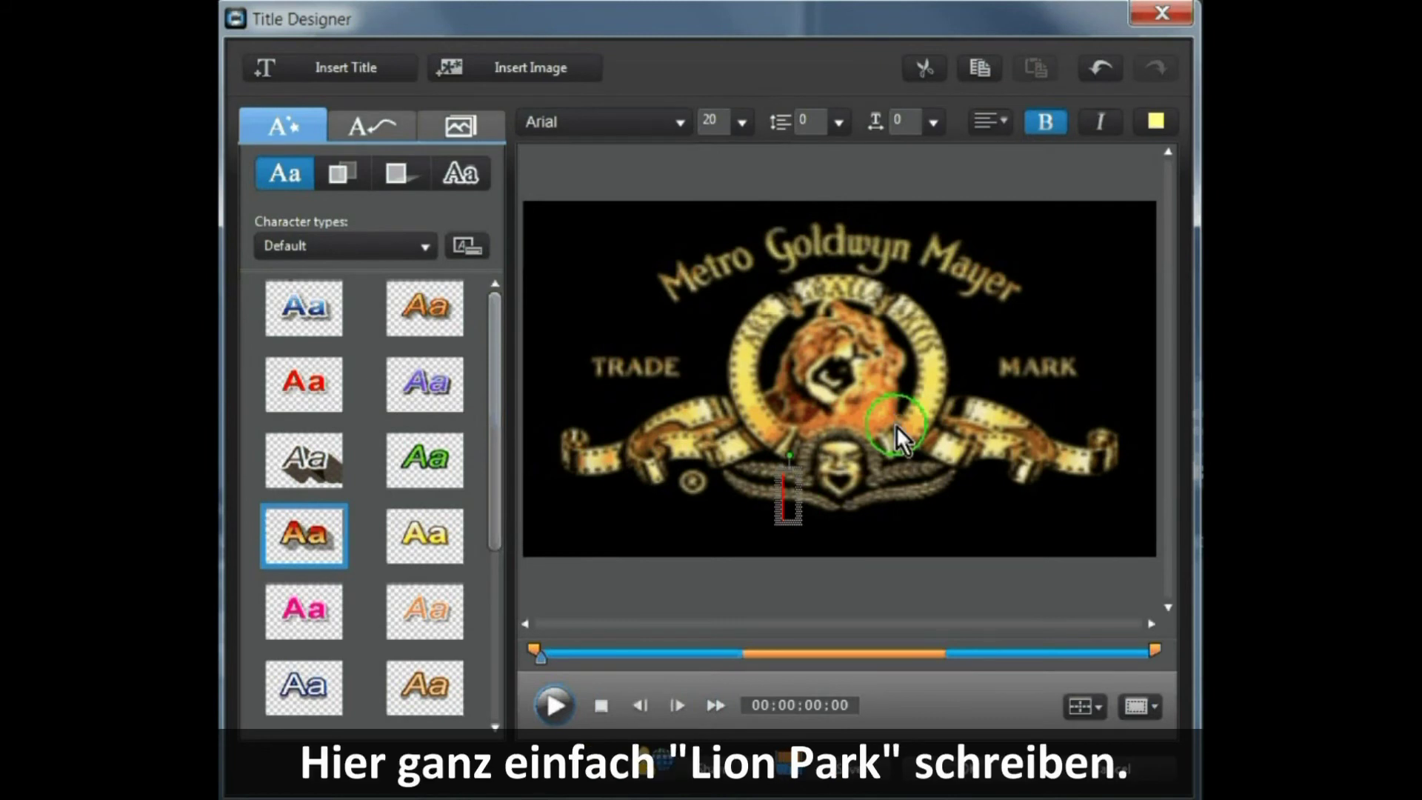
text(Lion)
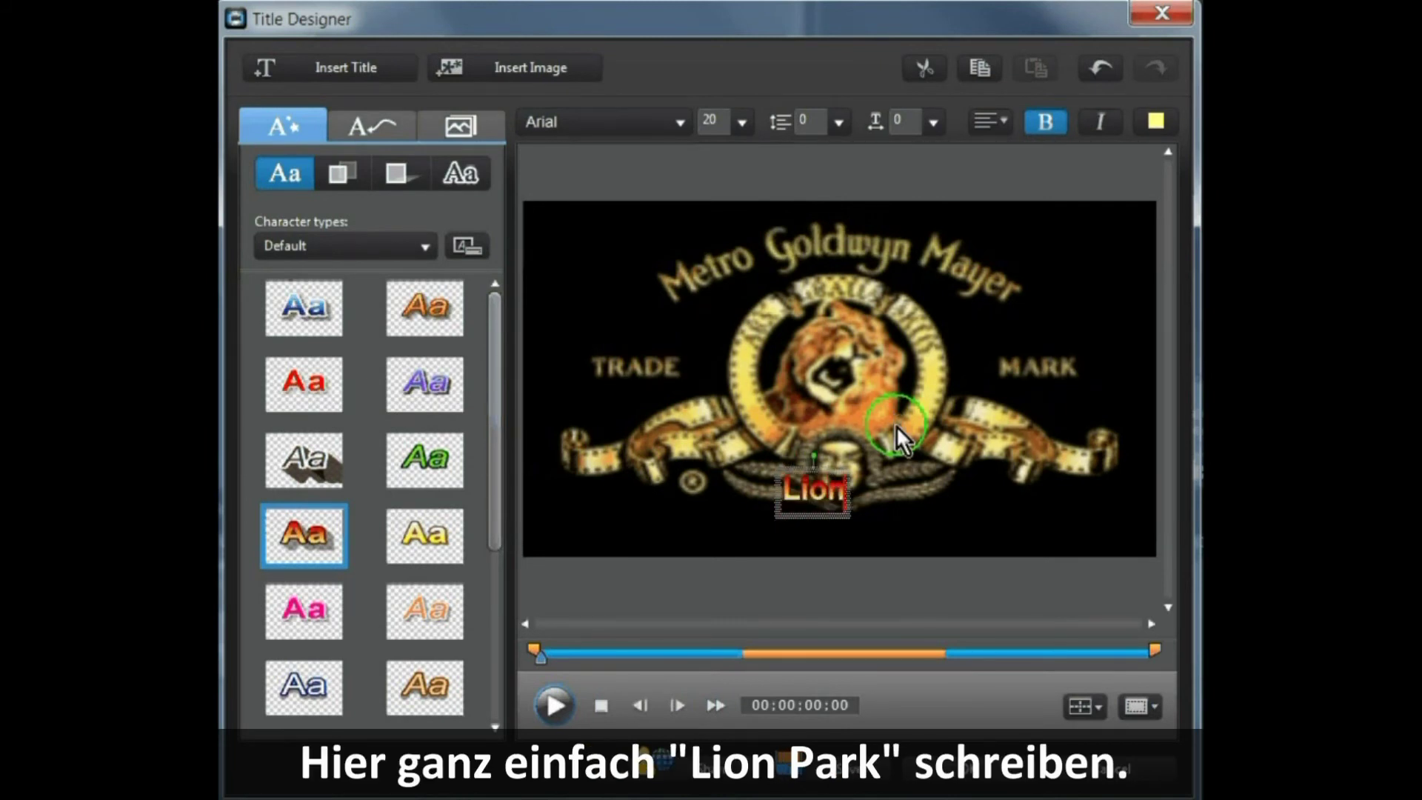
text( Park)
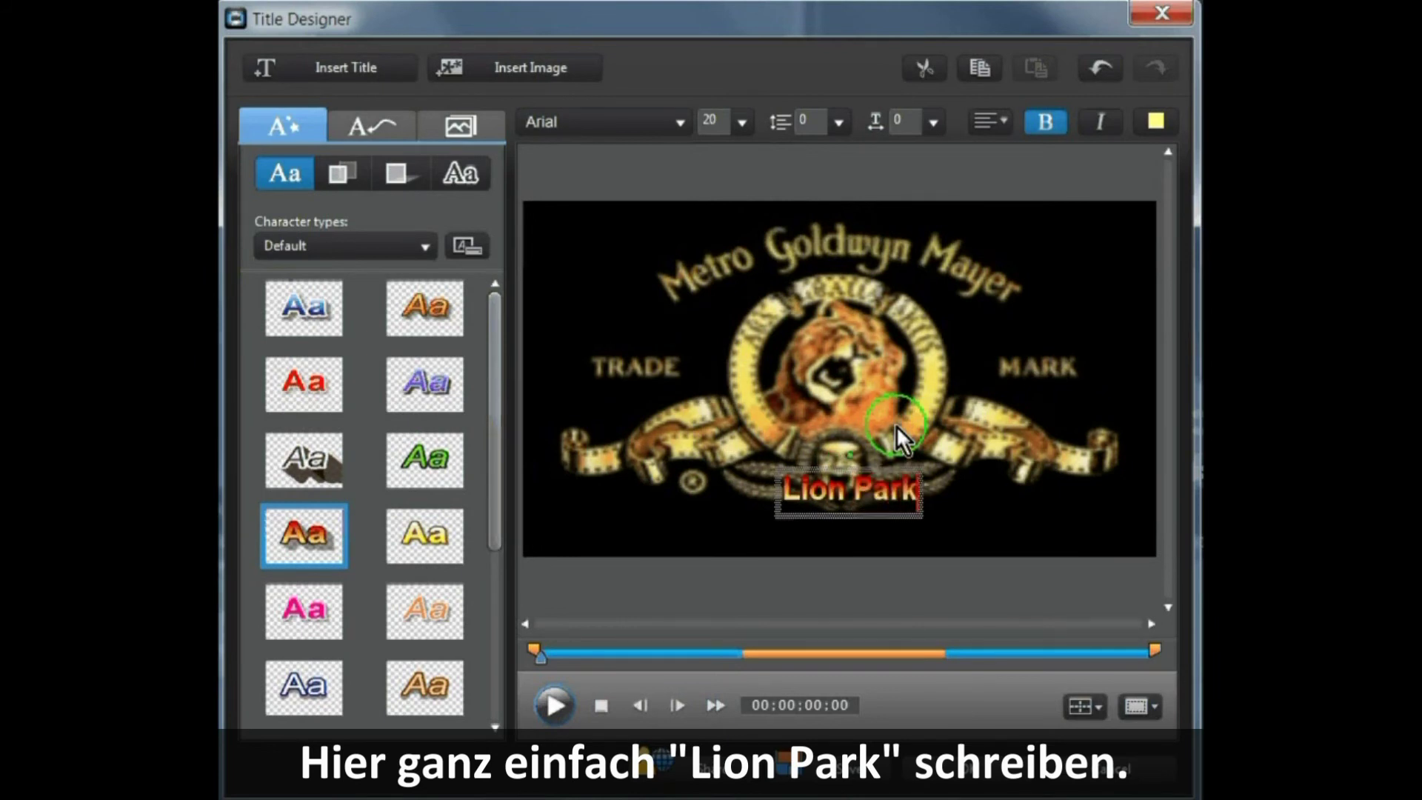
click(534, 407)
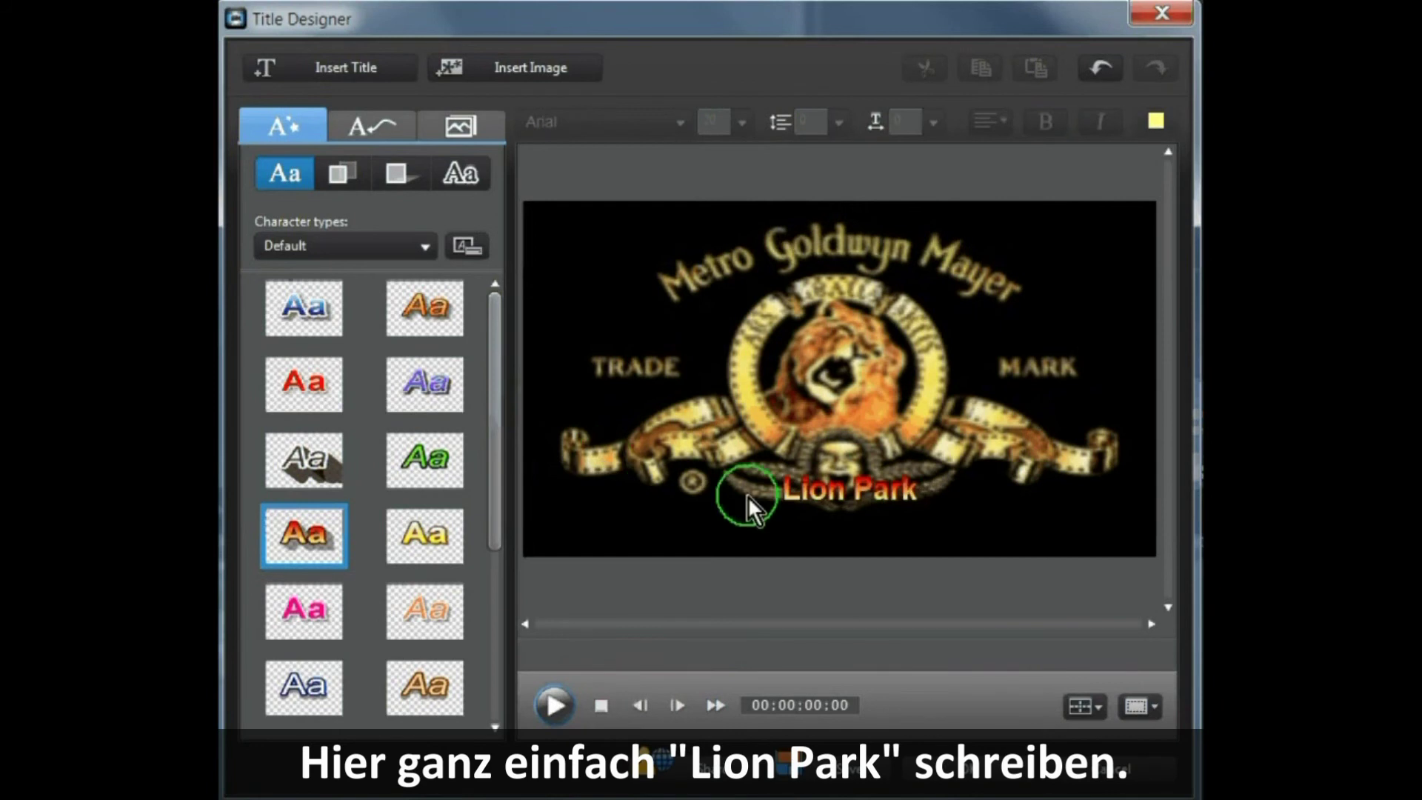
Nudge the Lion Park text slightly lower and save the design as a template named 'Lion Park'.
click(840, 488)
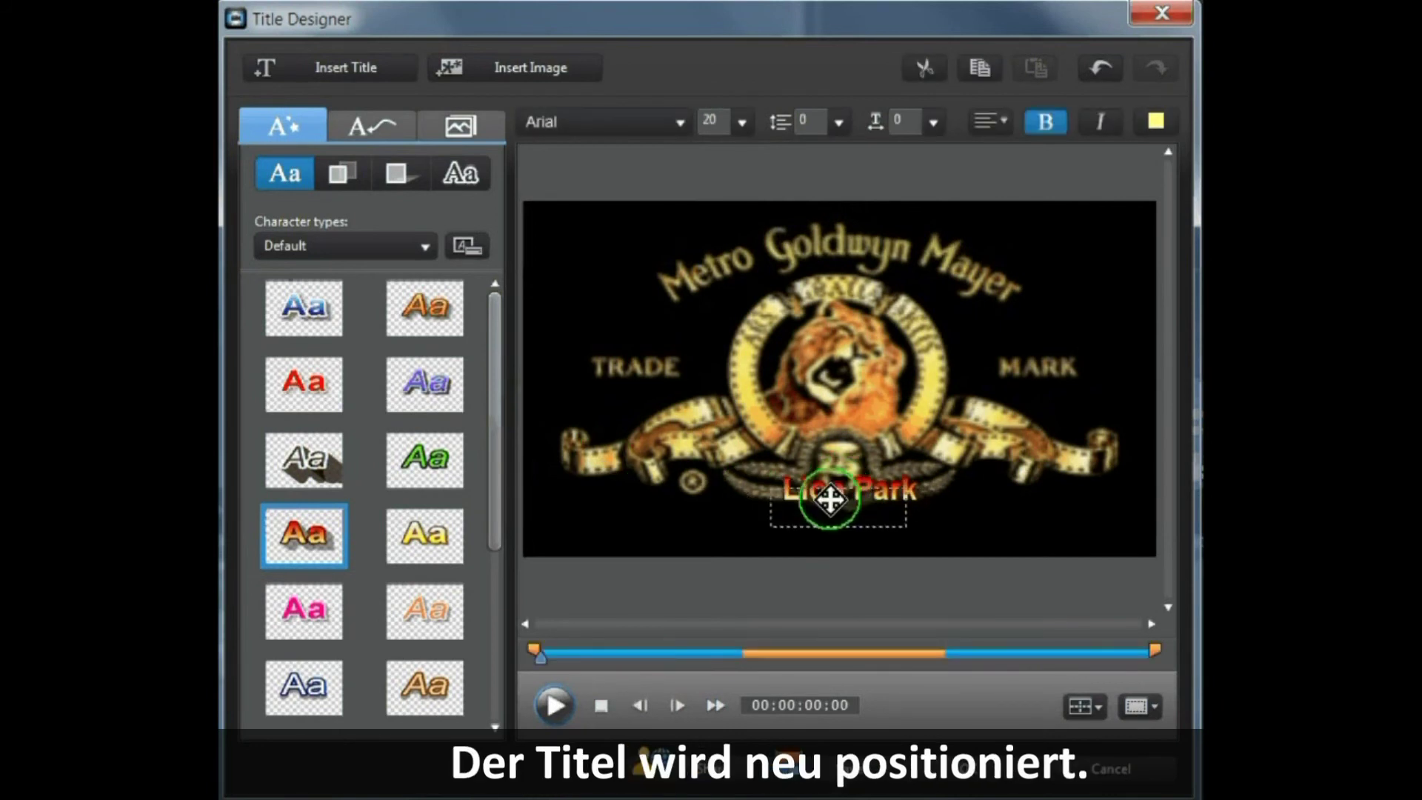
drag(830, 499, 832, 502)
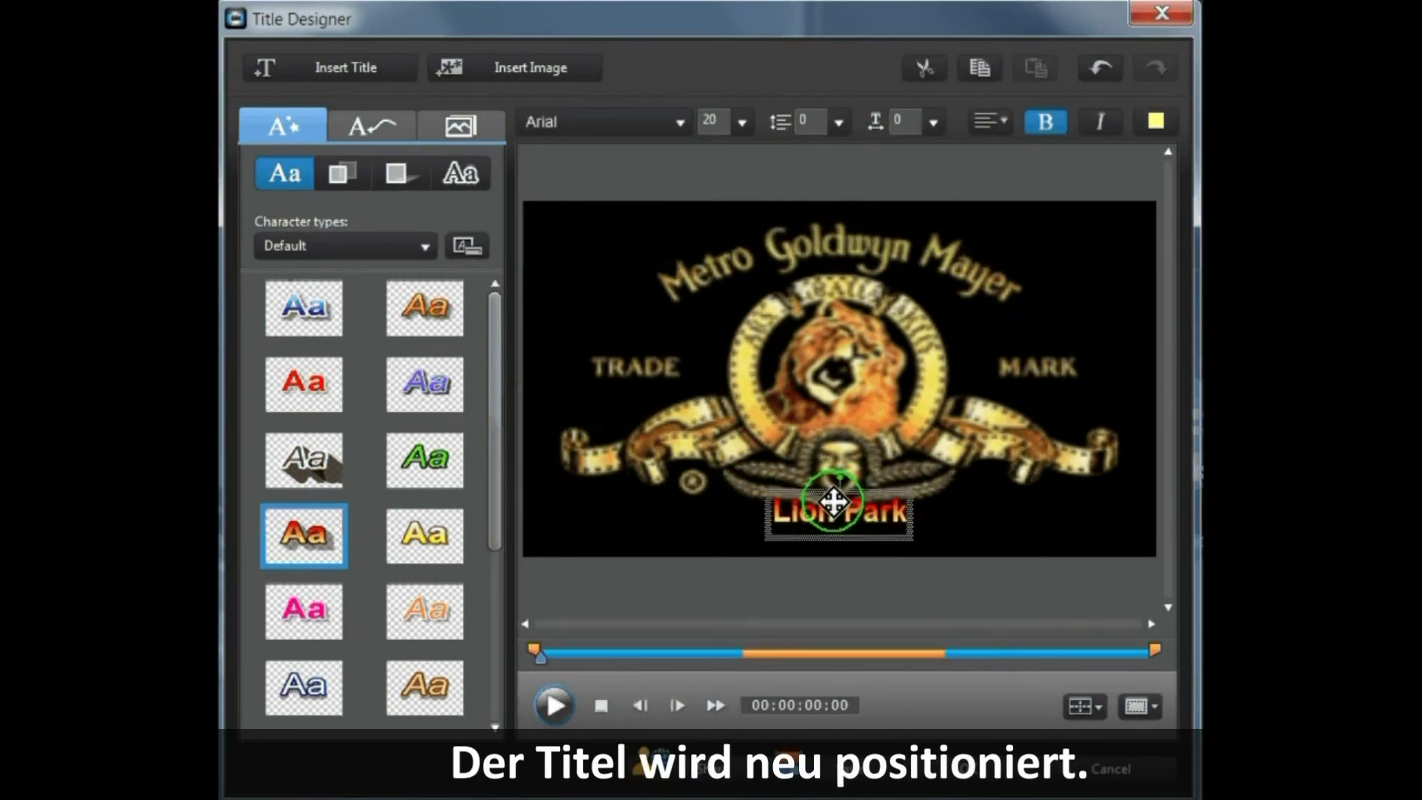
click(838, 774)
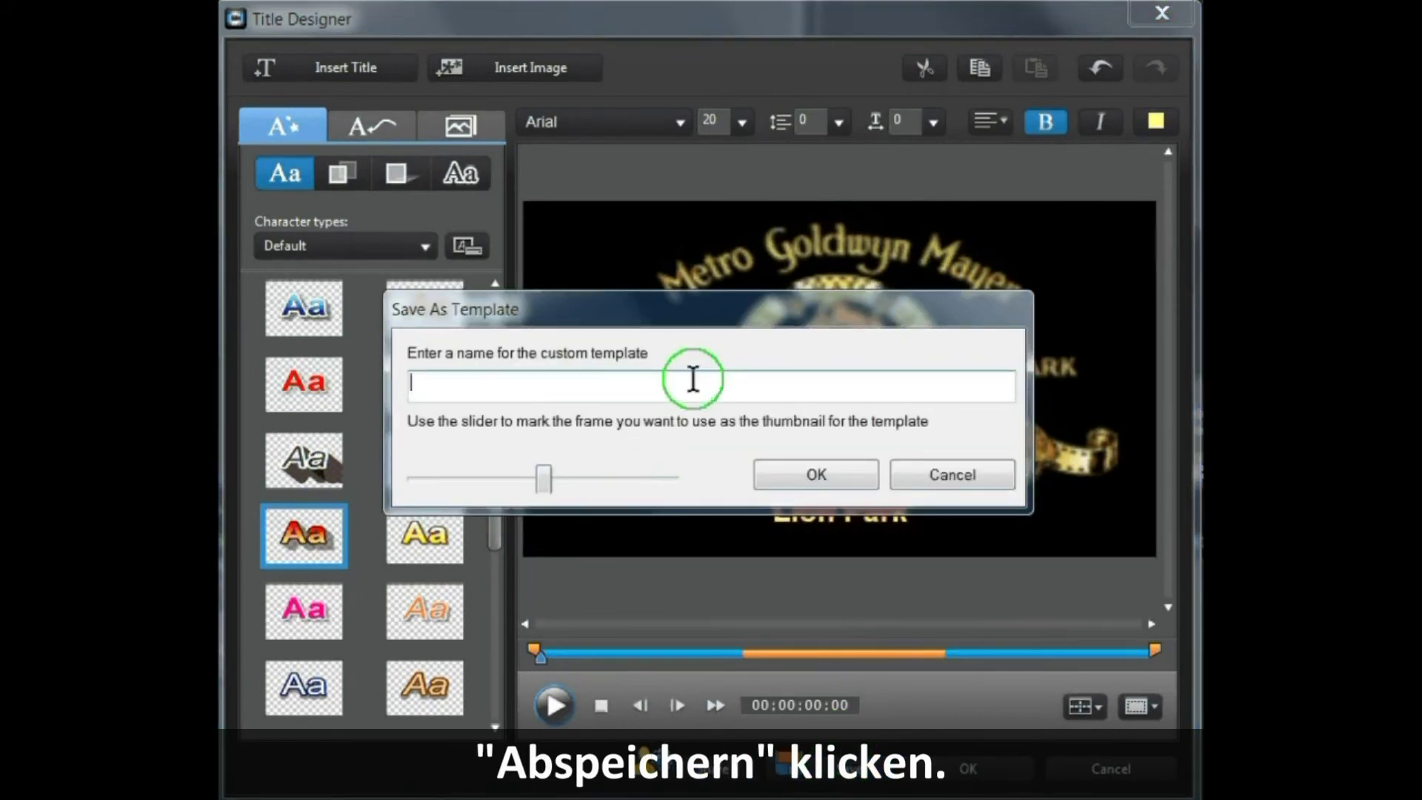
text(Lion)
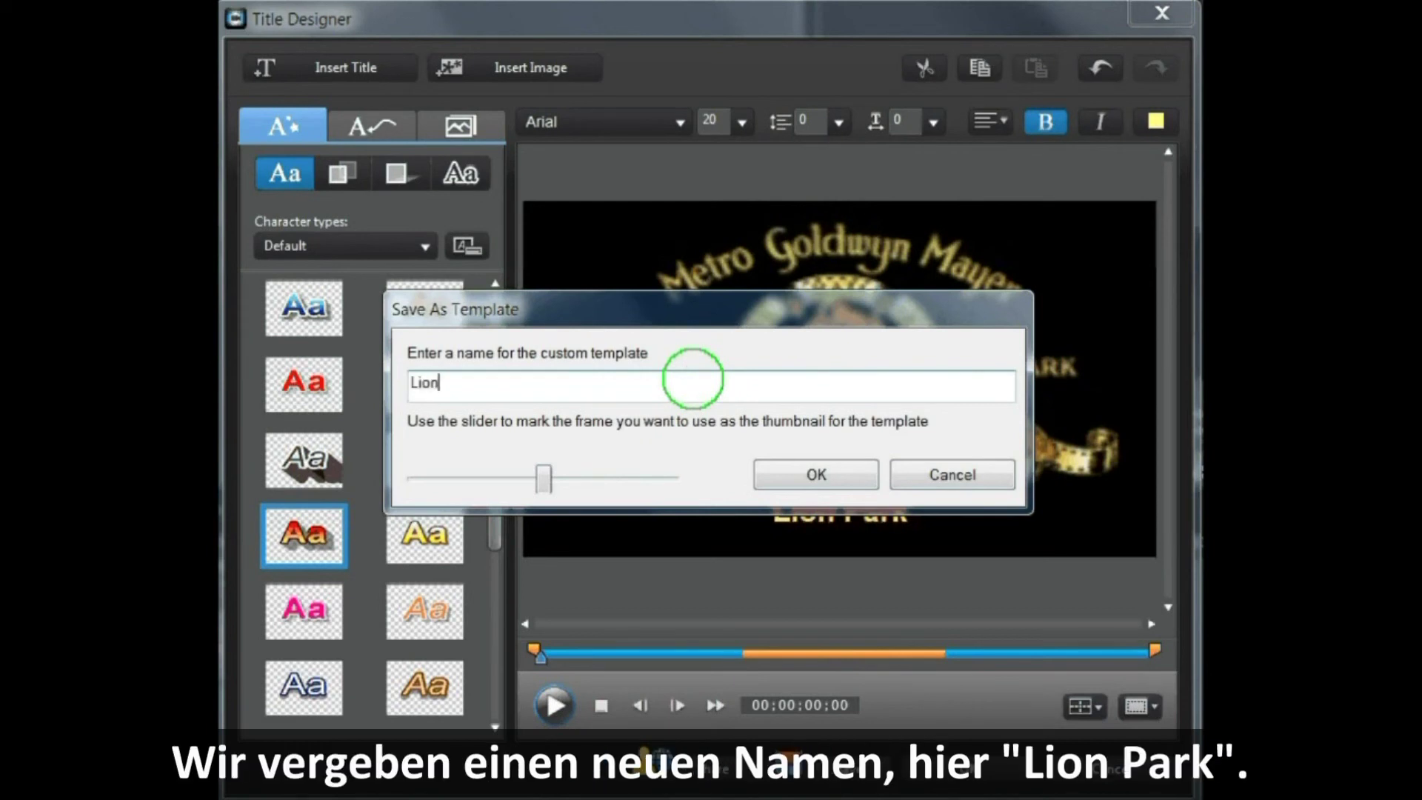
text( Park)
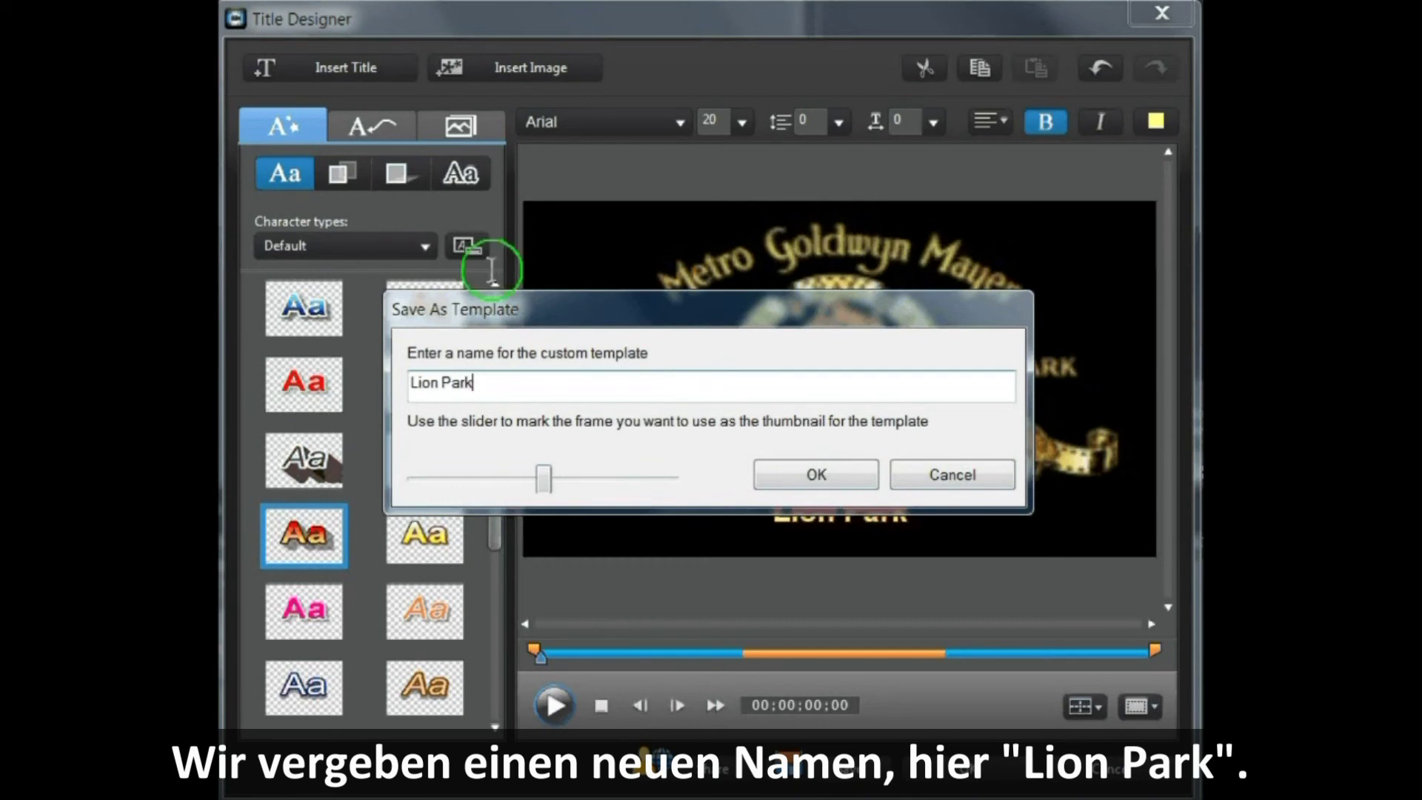
click(793, 474)
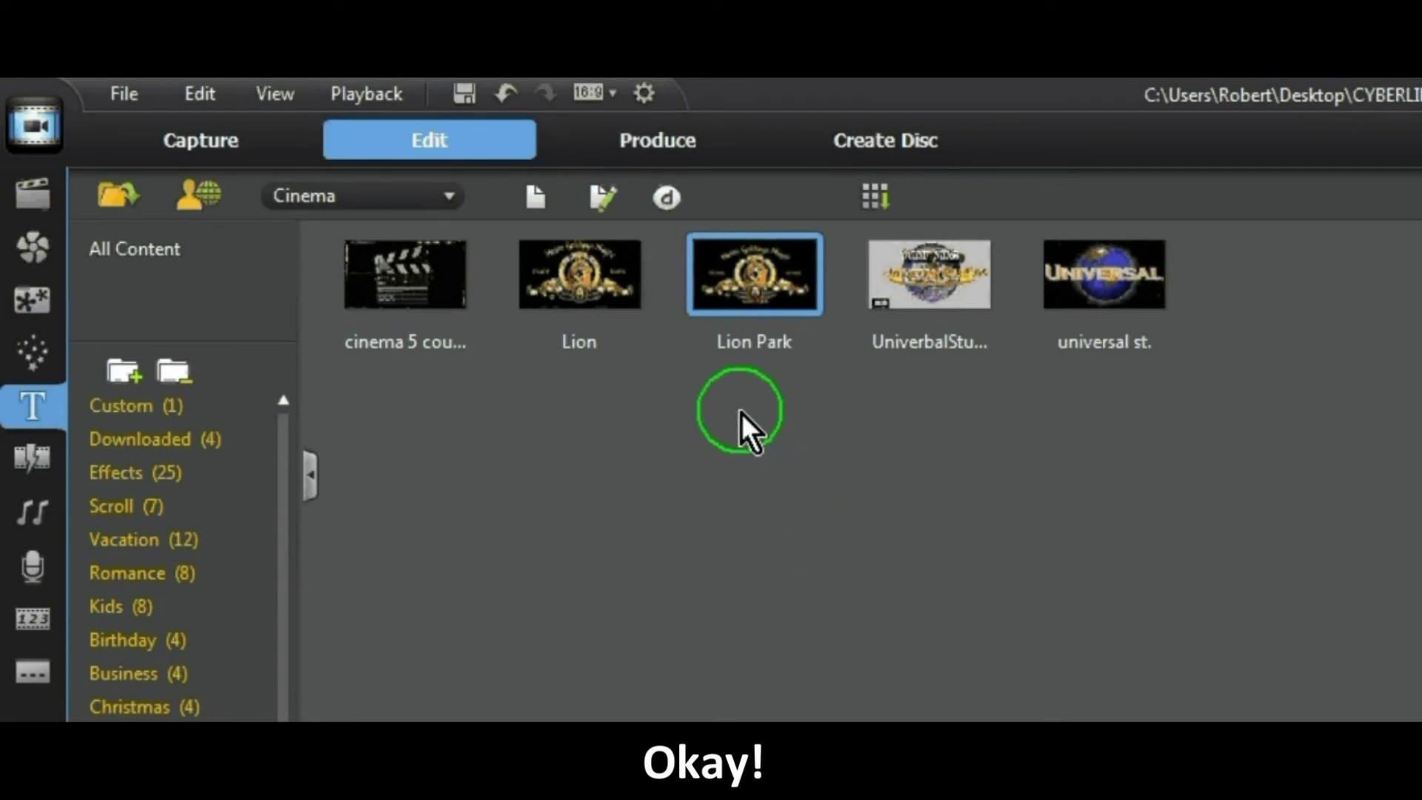
Preview the new custom Lion Park template in the Cinema title library.
mouse_move(730, 271)
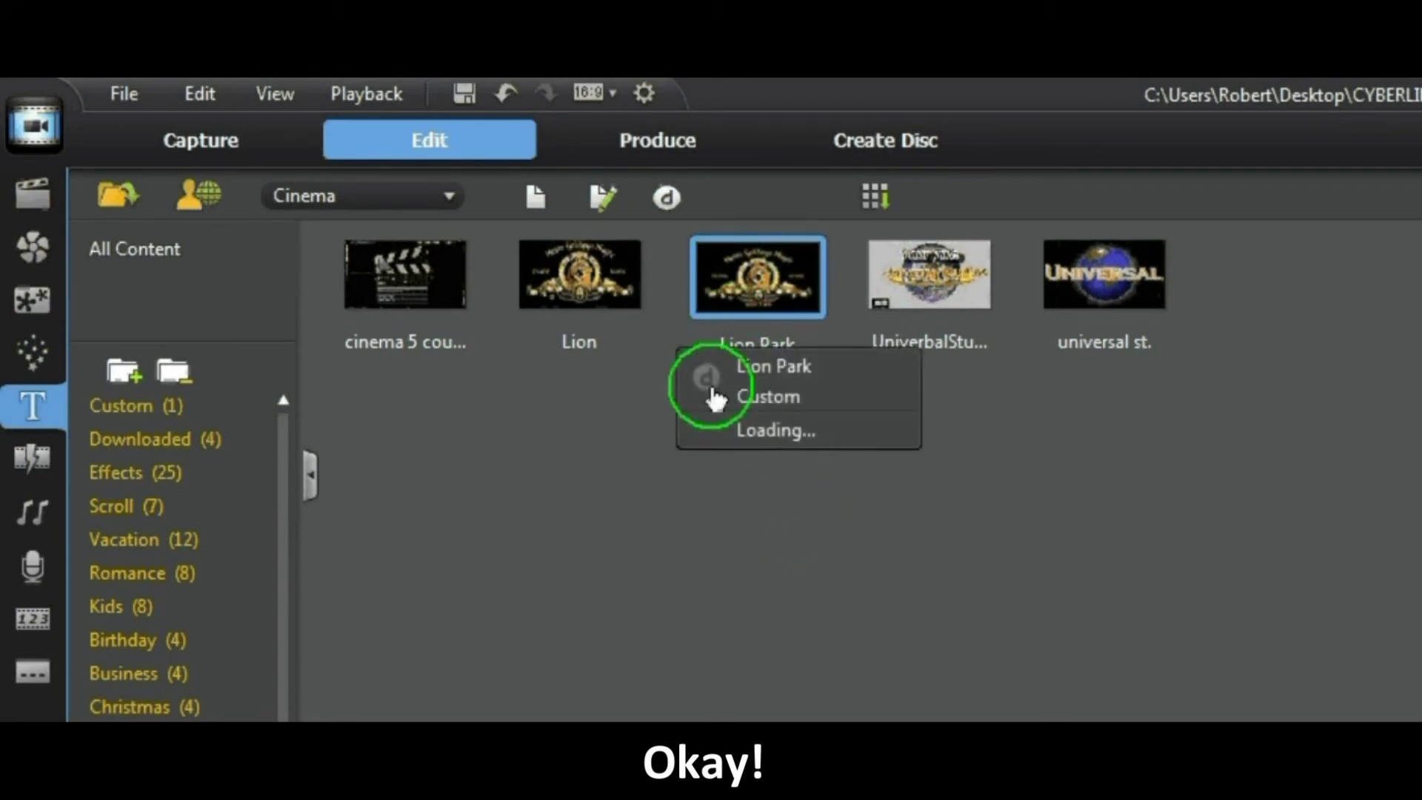